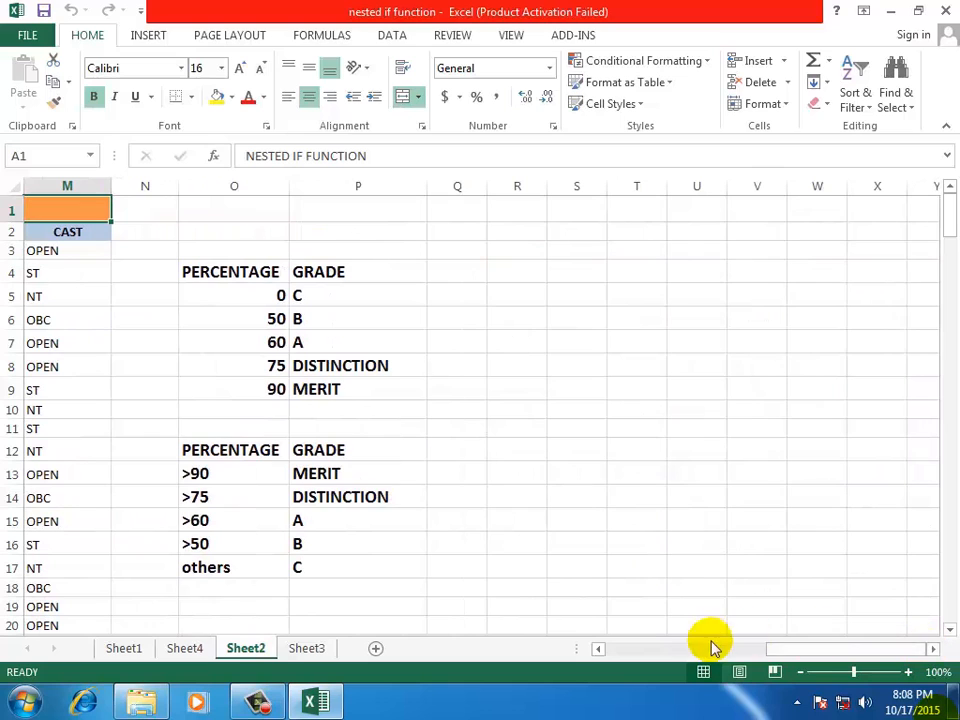
- Examine the student results on Sheet2 and the two percentage-to-grade tables beside them
{"action": "left_click_drag", "start_coordinate": [789, 654], "coordinate": [689, 650]}
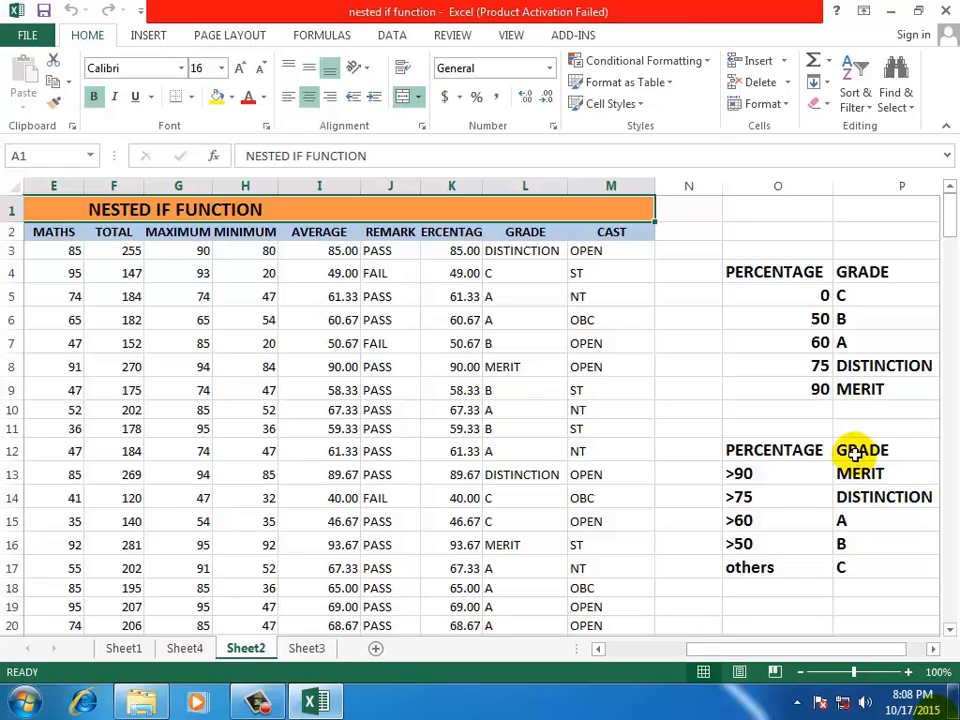
{"action": "left_click", "coordinate": [931, 651]}
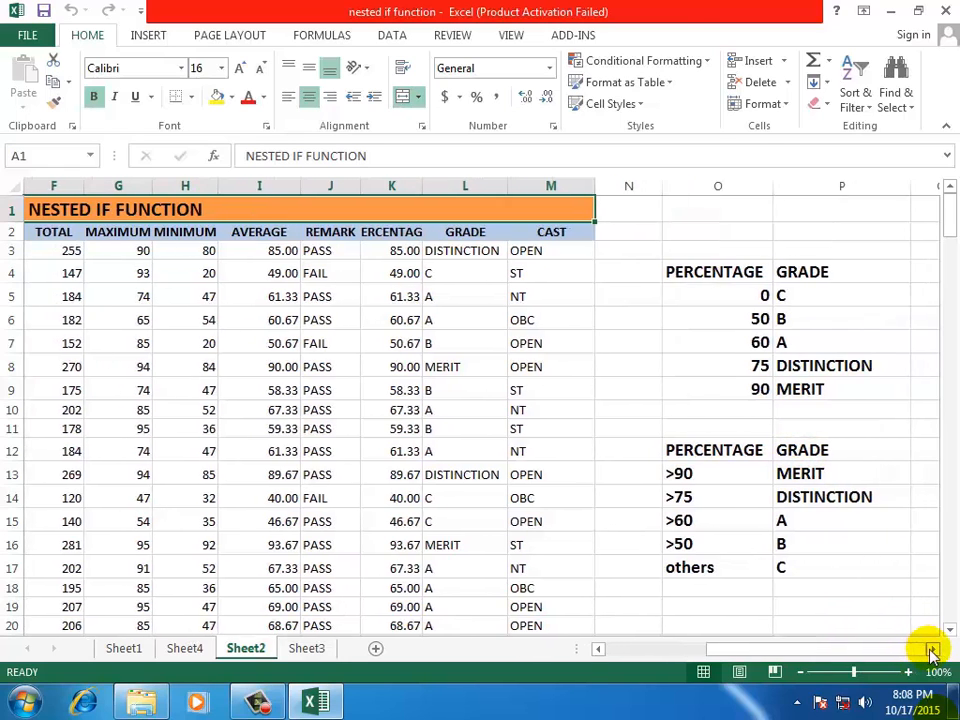
{"action": "left_click", "coordinate": [931, 651]}
{"action": "left_click", "coordinate": [931, 651]}
{"action": "left_click_drag", "start_coordinate": [950, 232], "coordinate": [949, 236]}
{"action": "left_click", "coordinate": [800, 385]}
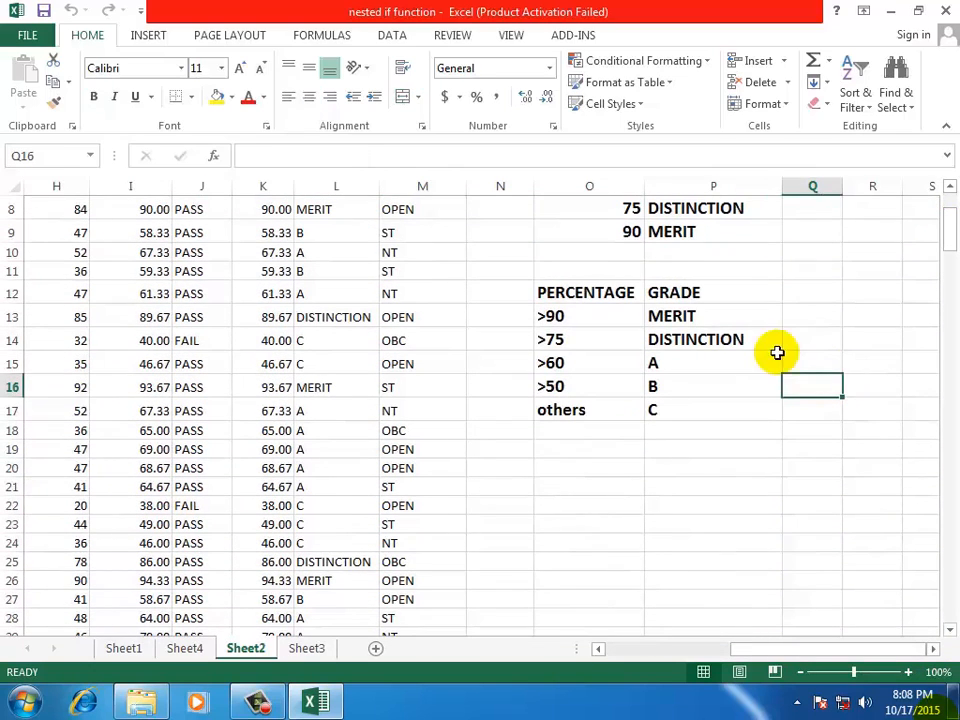
{"action": "left_click", "coordinate": [696, 291]}
{"action": "left_click", "coordinate": [583, 291]}
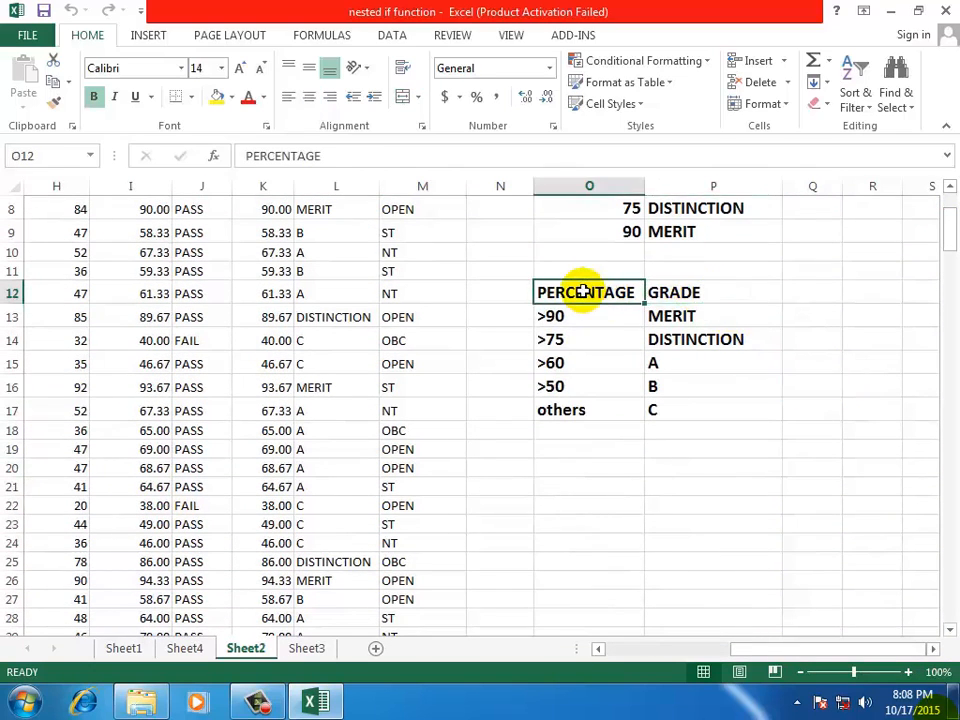
- Enter an example criterion below the grade table: >60 in O20, A in P20 and B in P21
{"action": "left_click", "coordinate": [561, 470]}
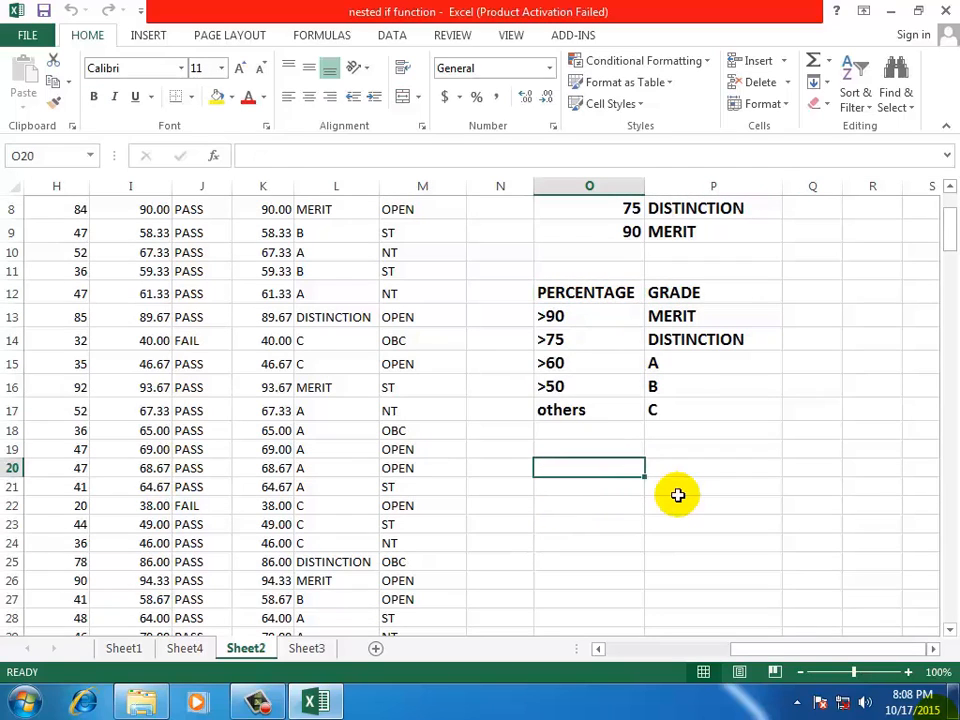
{"action": "type", "text": ">"}
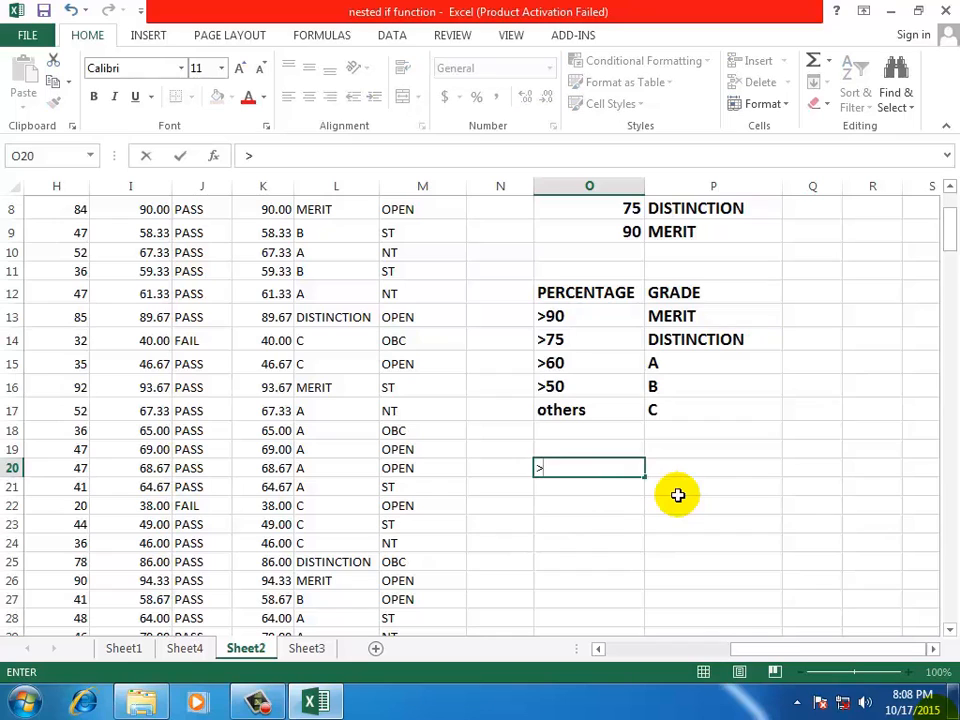
{"action": "type", "text": "60"}
{"action": "key", "text": "Tab"}
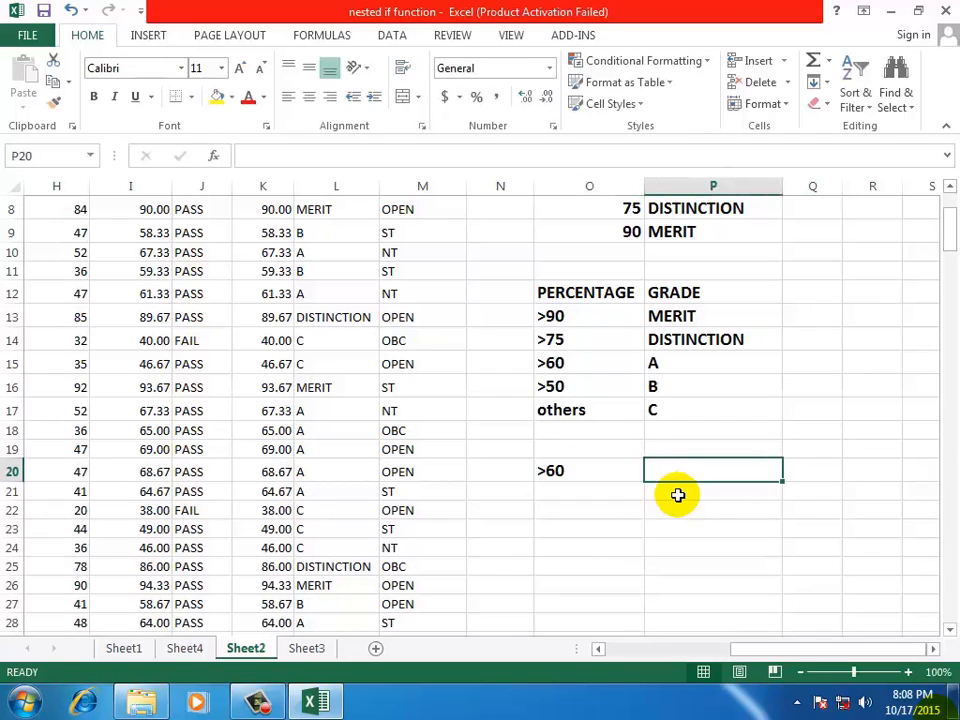
{"action": "type", "text": "A"}
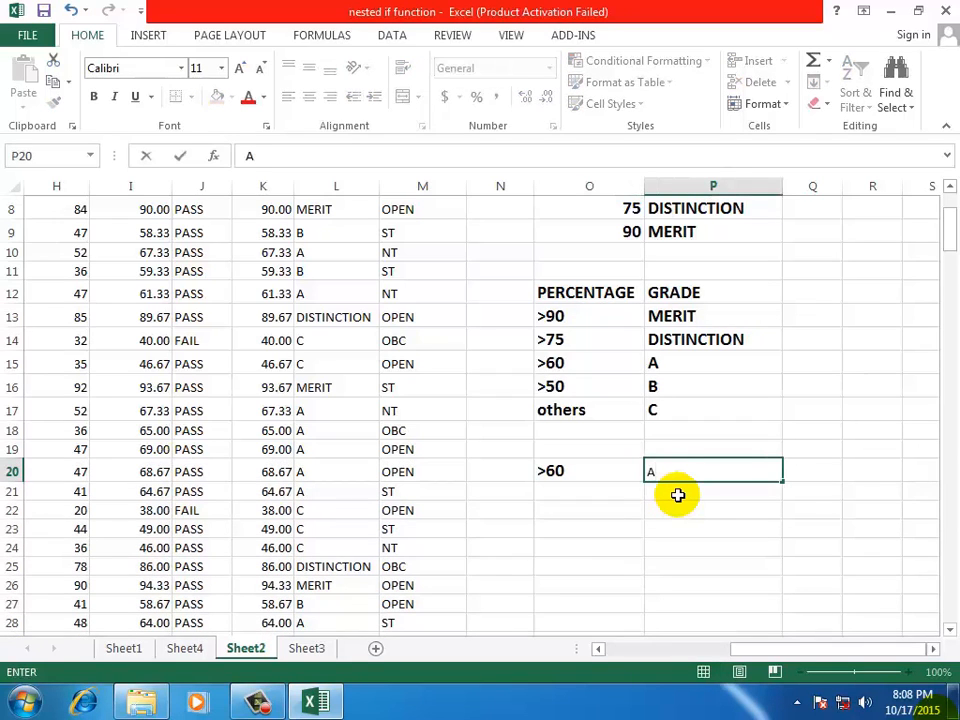
{"action": "left_click", "coordinate": [677, 495]}
{"action": "type", "text": "B"}
{"action": "key", "text": "Return"}
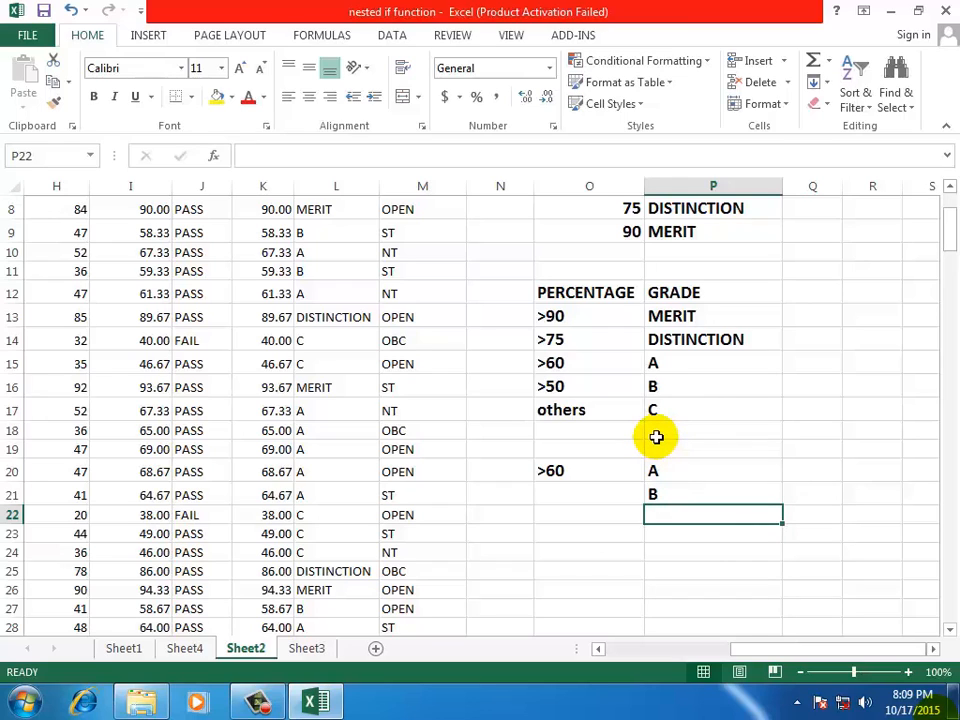
- Review each percentage condition and its matching grade in the criteria table O13:P17
{"action": "left_click", "coordinate": [760, 428]}
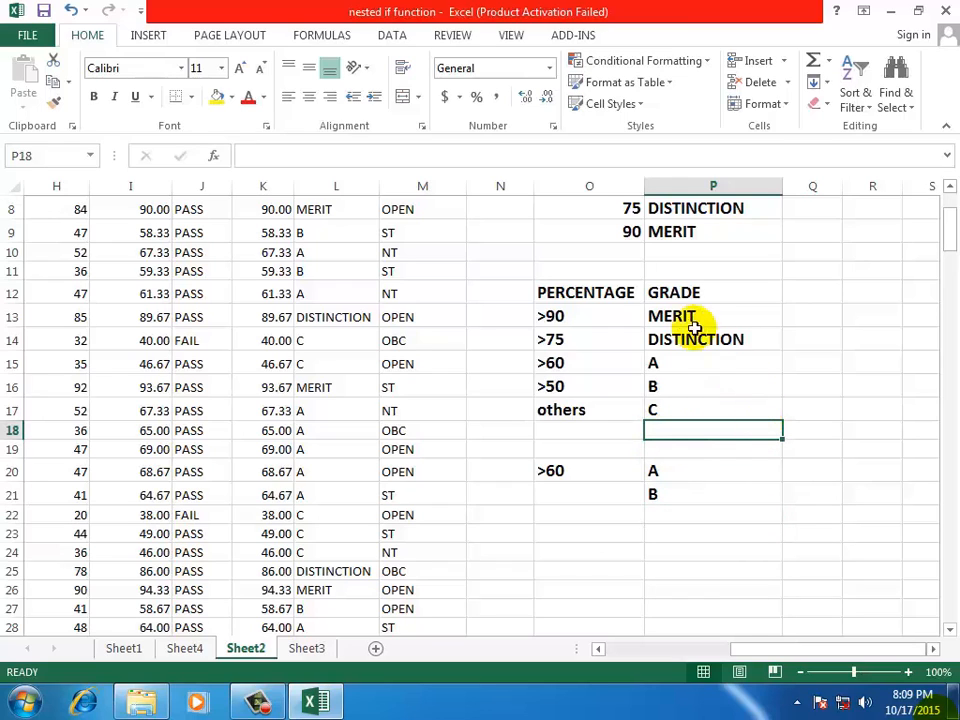
{"action": "left_click", "coordinate": [577, 319]}
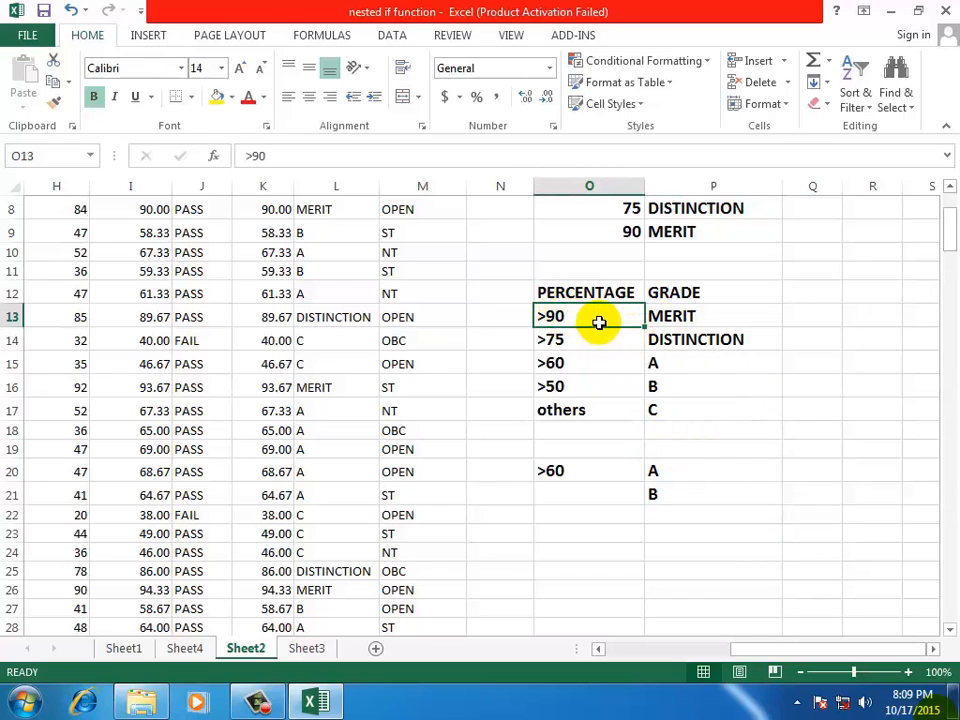
{"action": "left_click", "coordinate": [721, 318]}
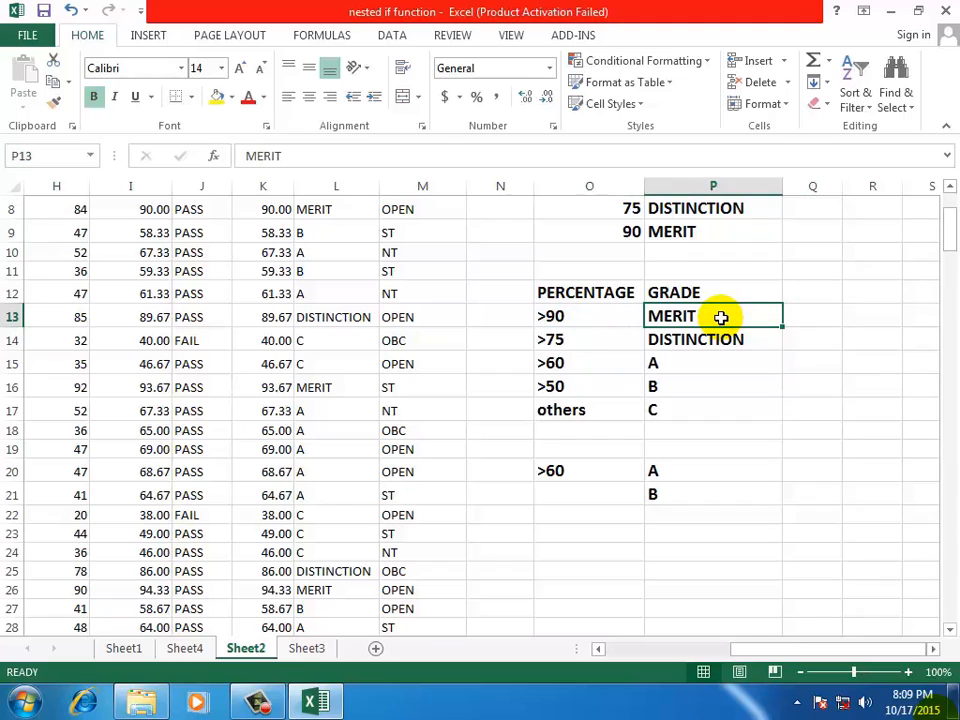
{"action": "left_click", "coordinate": [556, 338]}
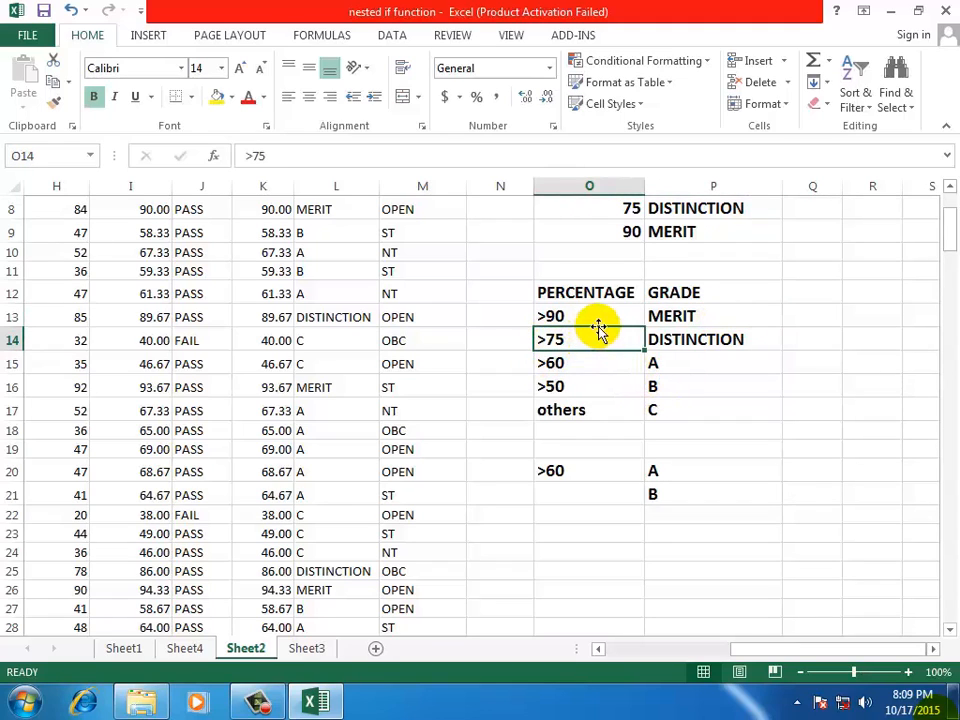
{"action": "left_click", "coordinate": [716, 343]}
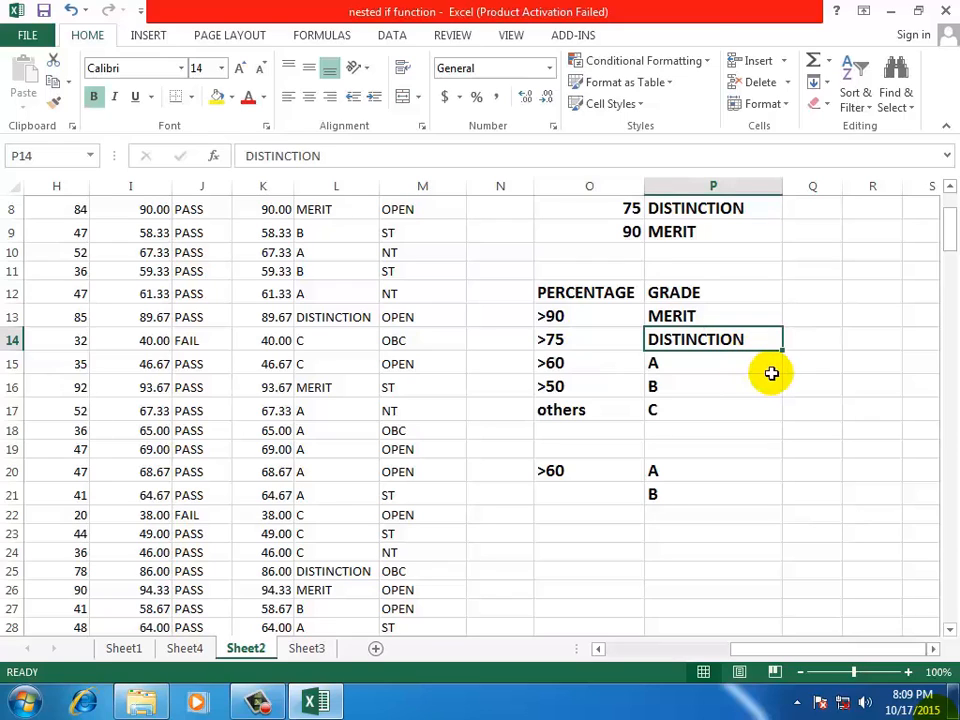
{"action": "left_click", "coordinate": [585, 364]}
{"action": "left_click", "coordinate": [677, 366]}
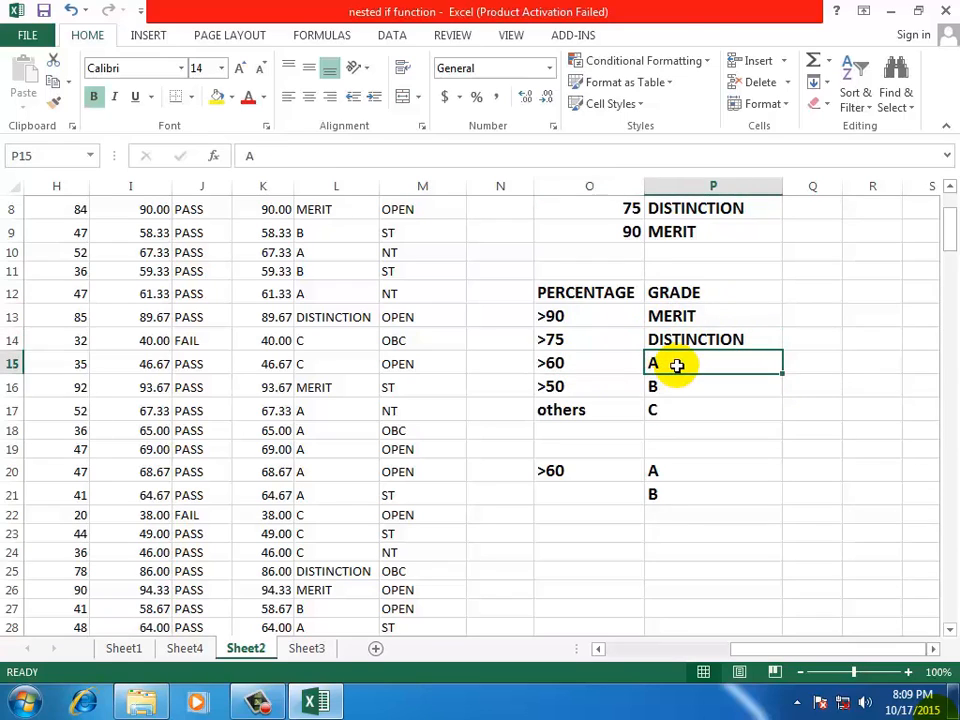
{"action": "left_click", "coordinate": [575, 387]}
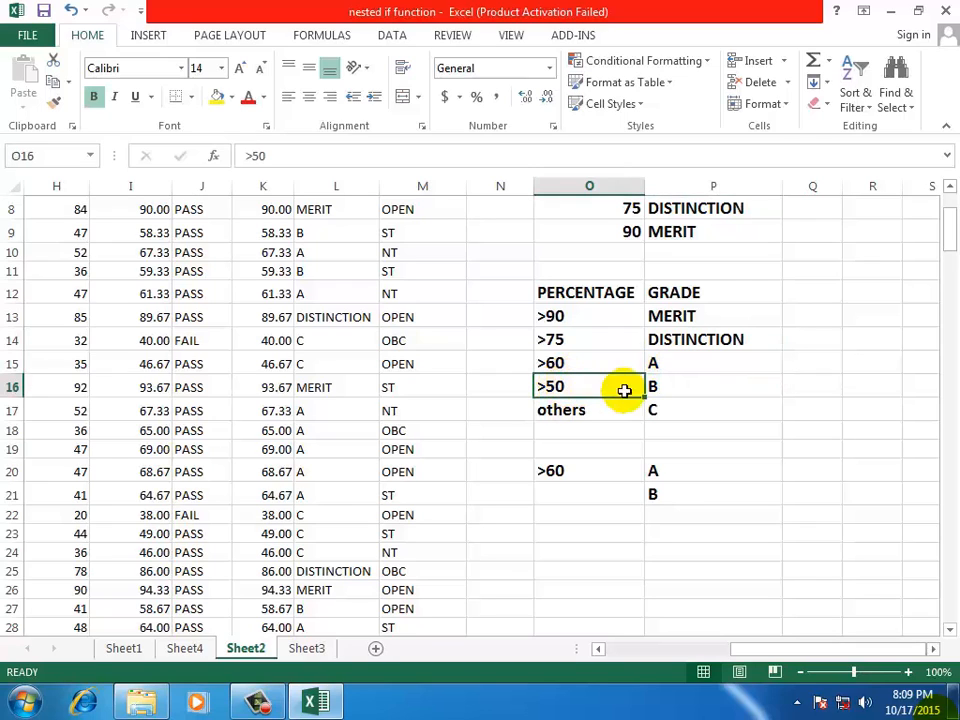
{"action": "left_click", "coordinate": [674, 389]}
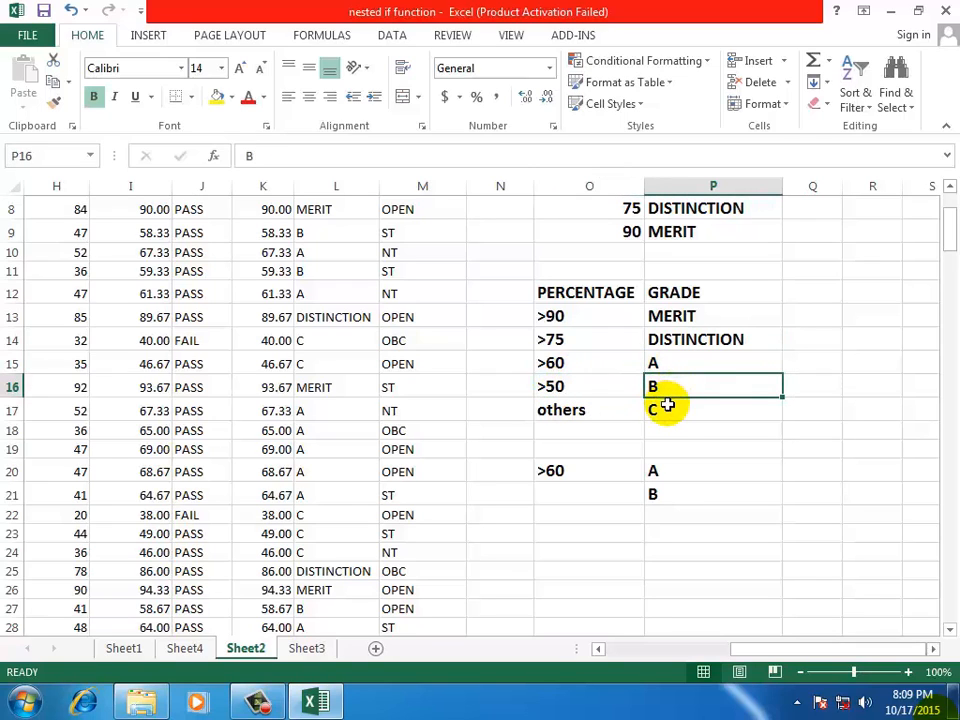
{"action": "left_click_drag", "start_coordinate": [574, 408], "coordinate": [671, 416]}
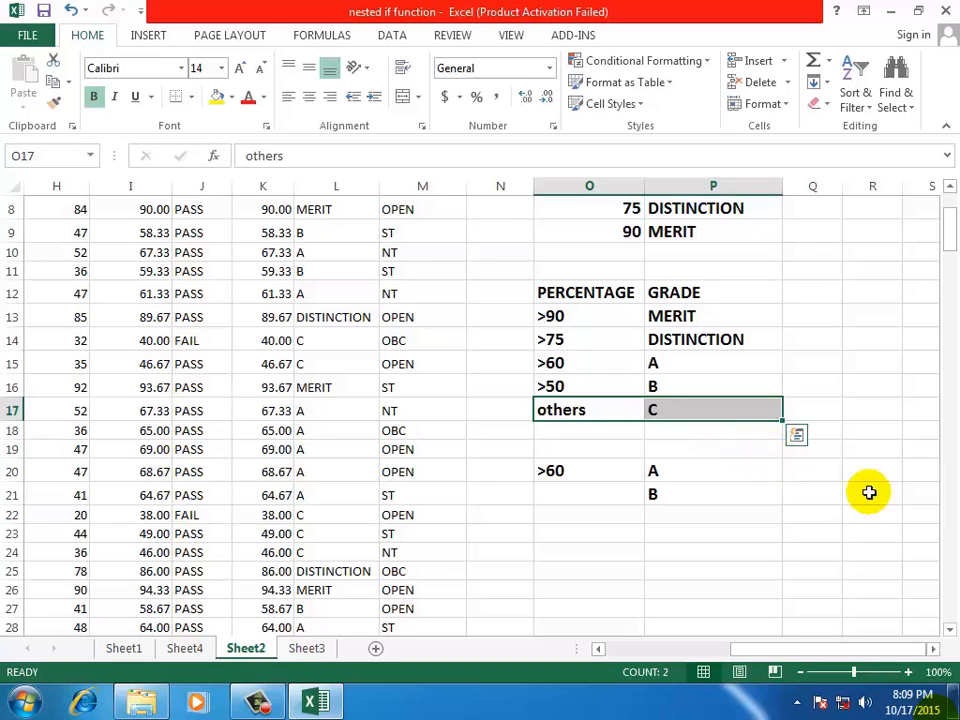
- Clear the existing grade formula from cell L3 and enlarge the cell's font size to 20
{"action": "left_click_drag", "start_coordinate": [945, 253], "coordinate": [945, 189]}
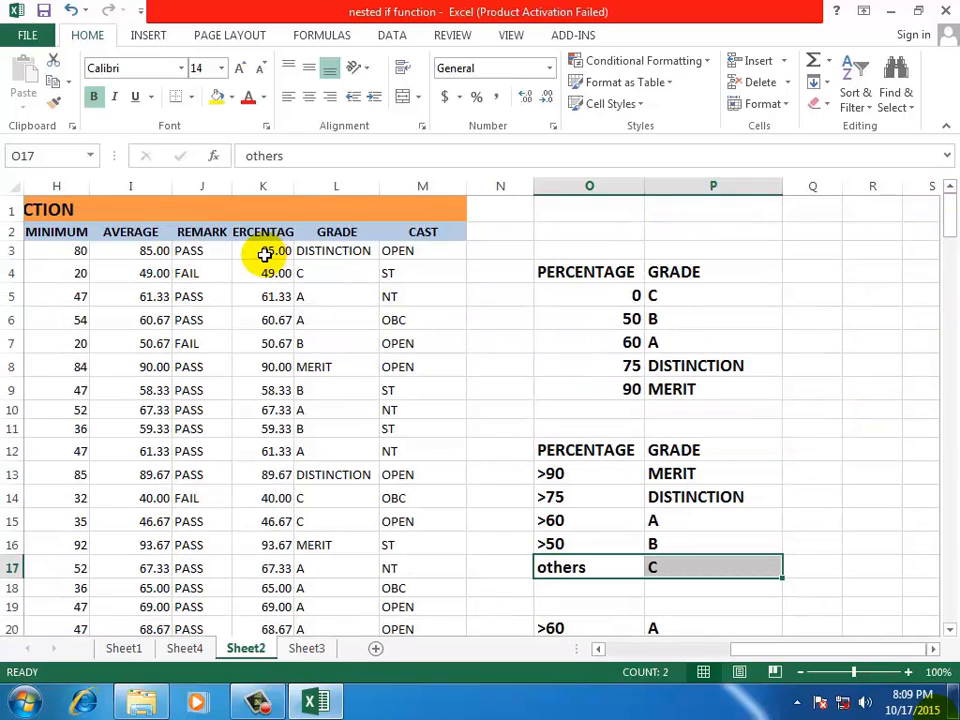
{"action": "left_click", "coordinate": [315, 251]}
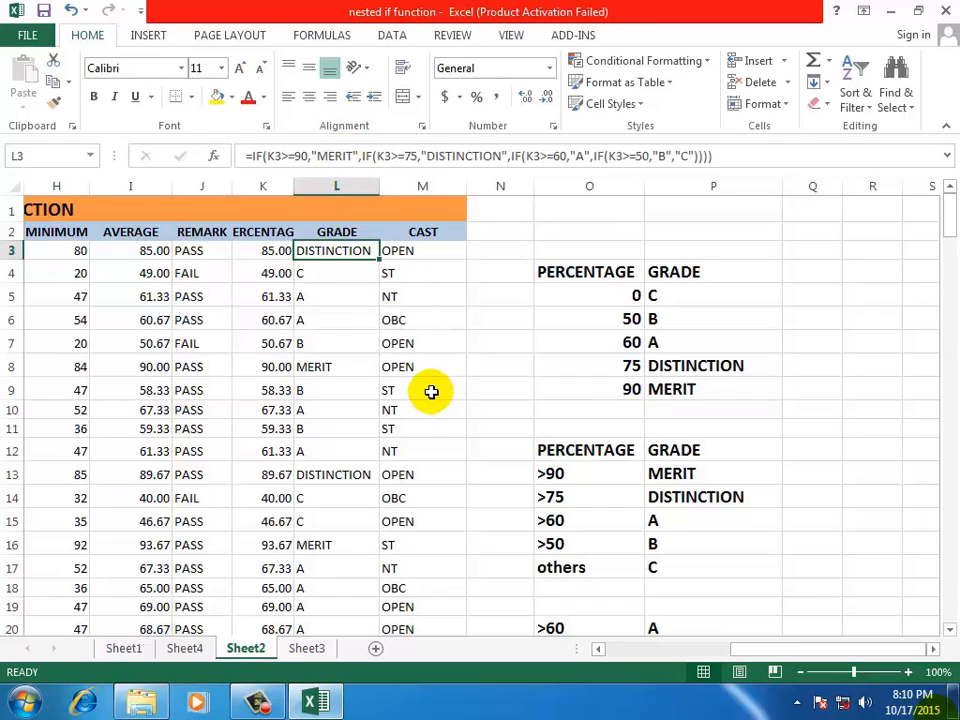
{"action": "key", "text": "Delete"}
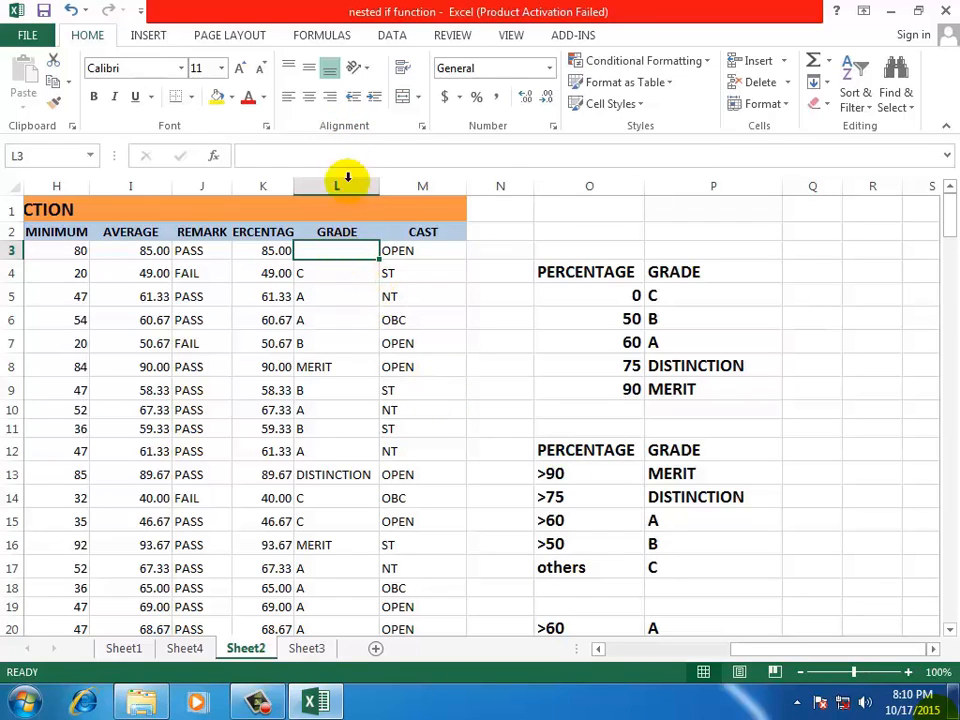
{"action": "left_click", "coordinate": [236, 69]}
{"action": "left_click", "coordinate": [236, 69]}
{"action": "left_click", "coordinate": [236, 69]}
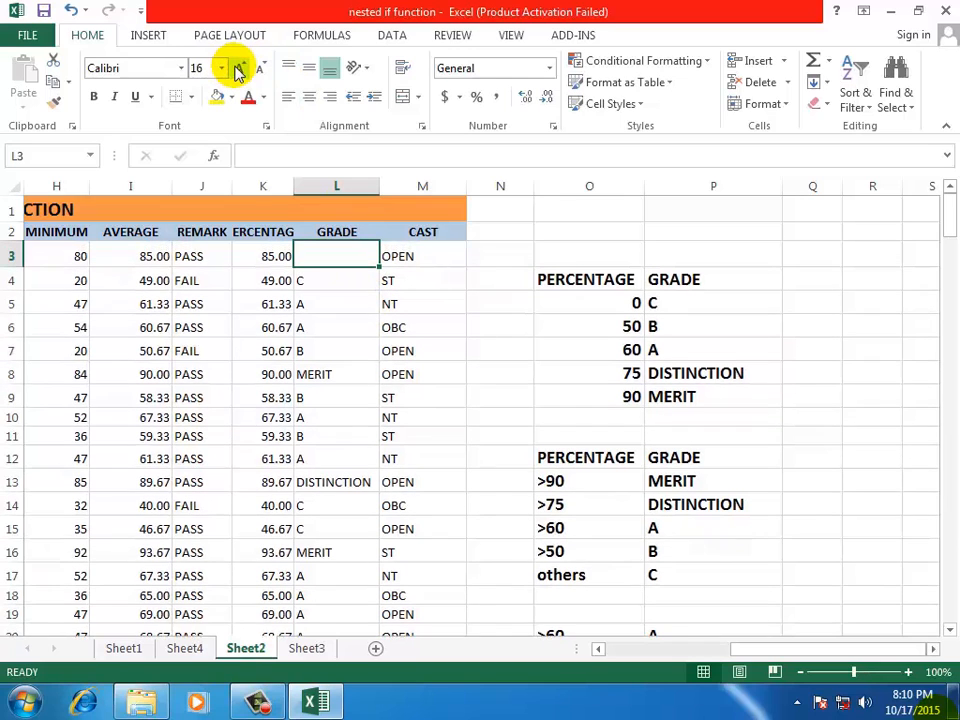
{"action": "left_click", "coordinate": [236, 69]}
{"action": "left_click", "coordinate": [236, 69]}
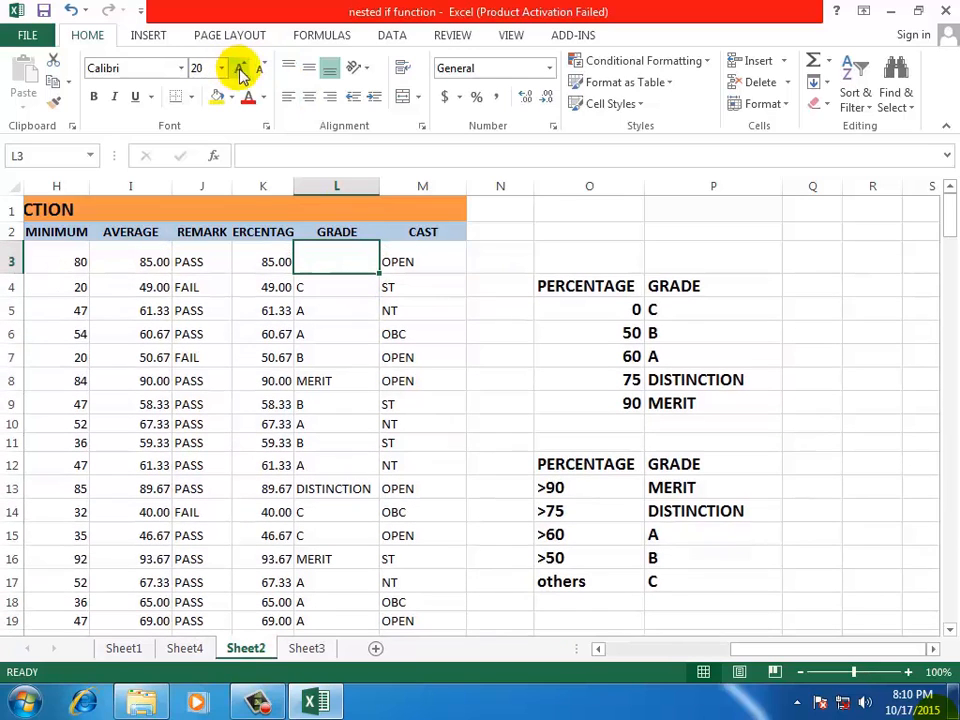
{"action": "left_click", "coordinate": [330, 36]}
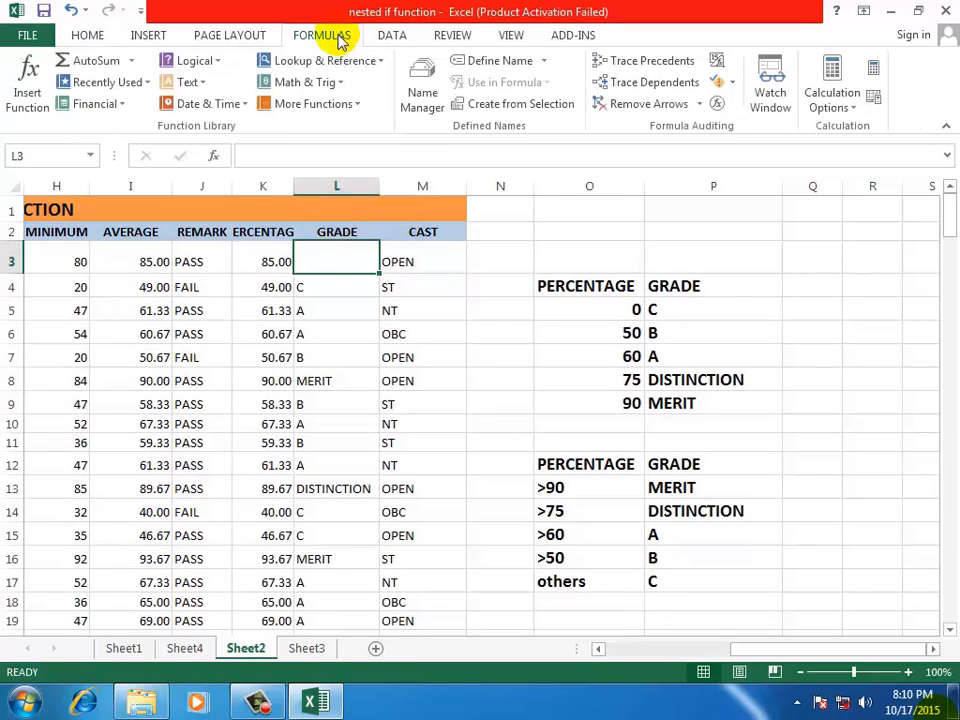
{"action": "left_click", "coordinate": [28, 70]}
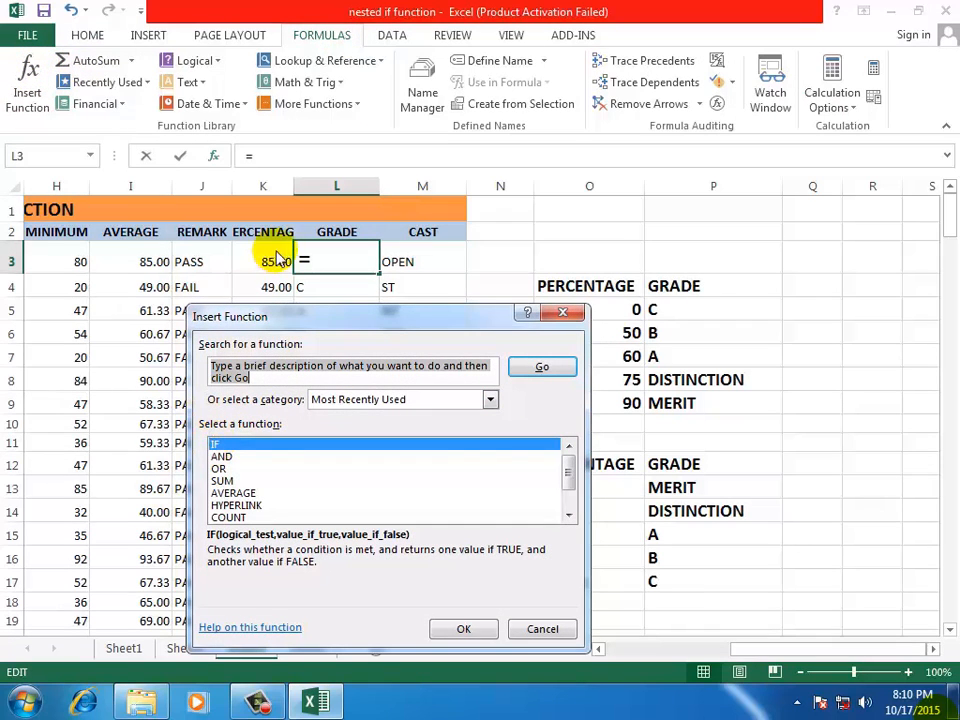
{"action": "left_click", "coordinate": [455, 632]}
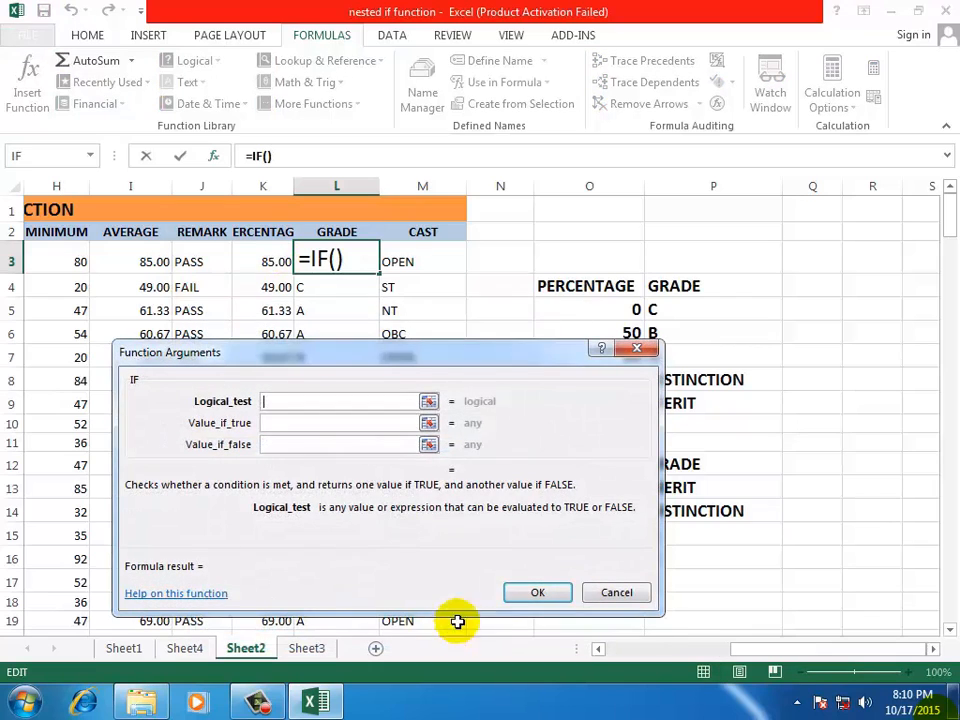
{"action": "left_click_drag", "start_coordinate": [467, 364], "coordinate": [332, 354]}
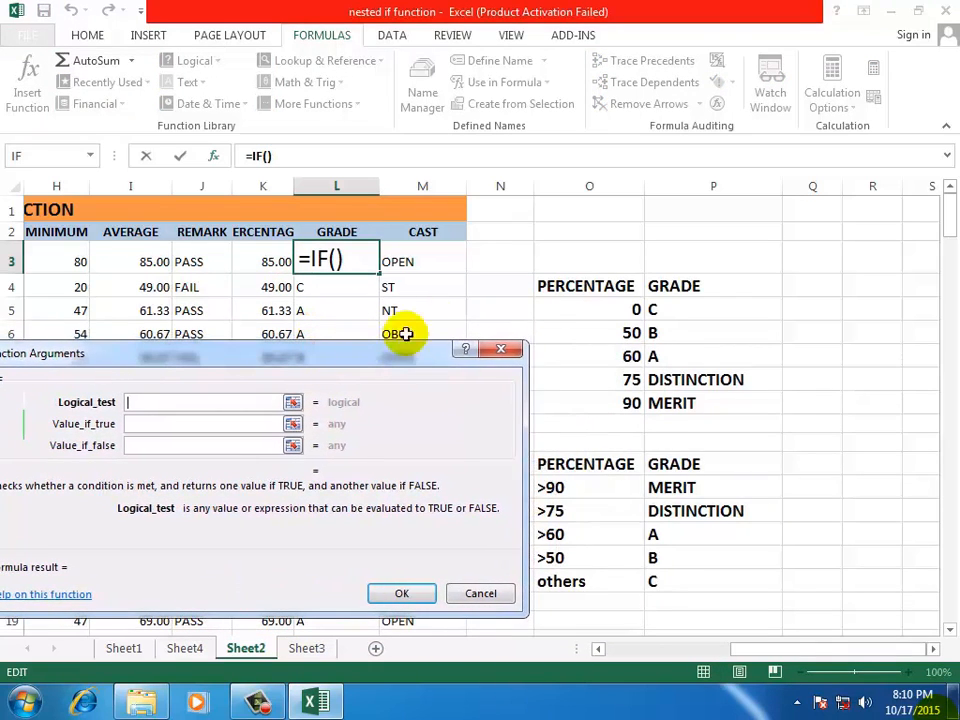
{"action": "left_click", "coordinate": [491, 348]}
- Widen the empty column N to a width of about 29.86
{"action": "left_click", "coordinate": [661, 279]}
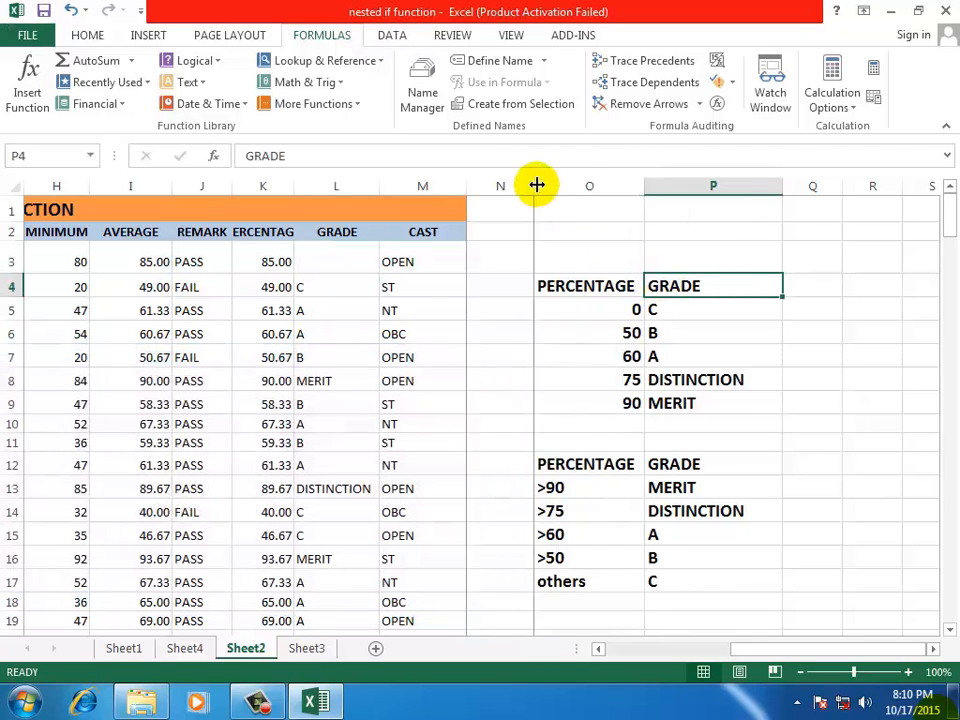
{"action": "left_click_drag", "start_coordinate": [534, 186], "coordinate": [666, 195]}
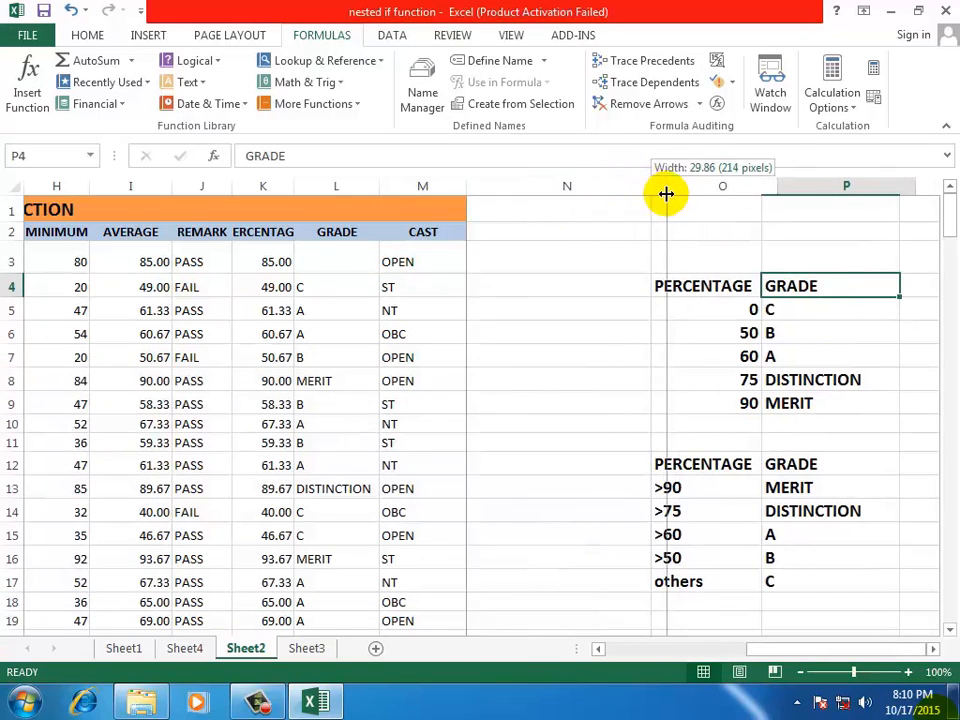
{"action": "left_click", "coordinate": [566, 442]}
- Insert an IF function in cell L3 with the logical test K3>90
{"action": "left_click", "coordinate": [315, 261]}
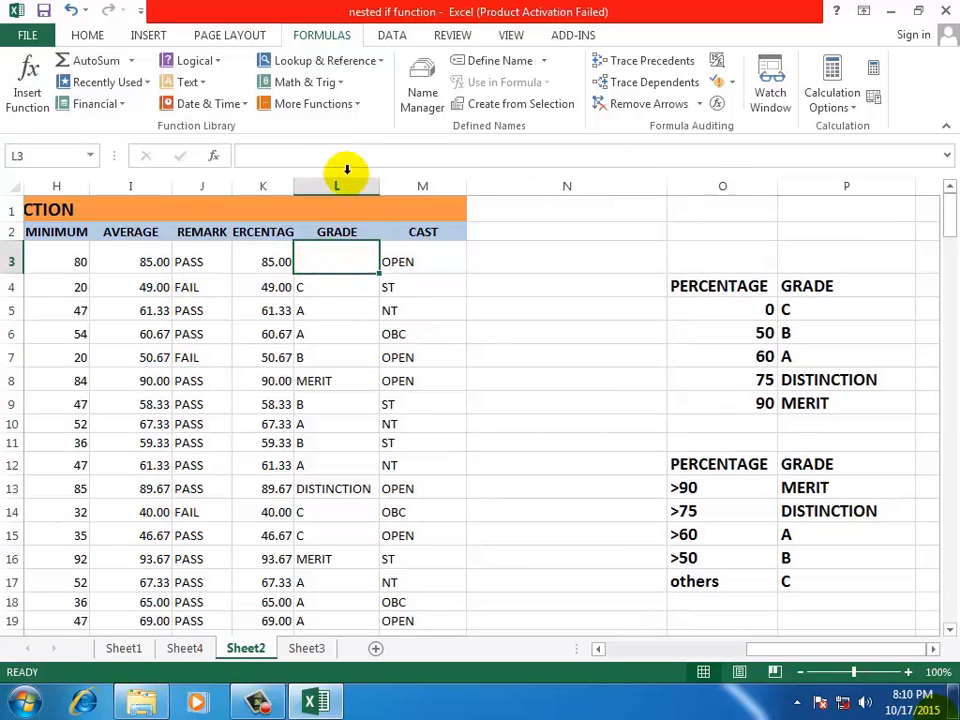
{"action": "left_click", "coordinate": [30, 70]}
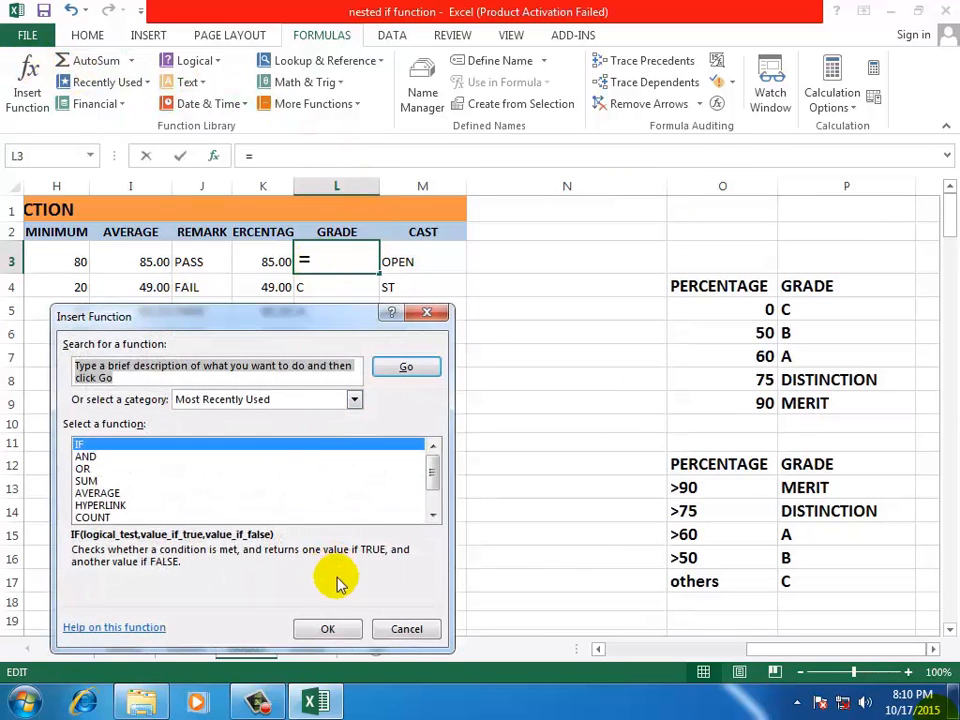
{"action": "left_click", "coordinate": [323, 628]}
{"action": "left_click_drag", "start_coordinate": [229, 347], "coordinate": [290, 367]}
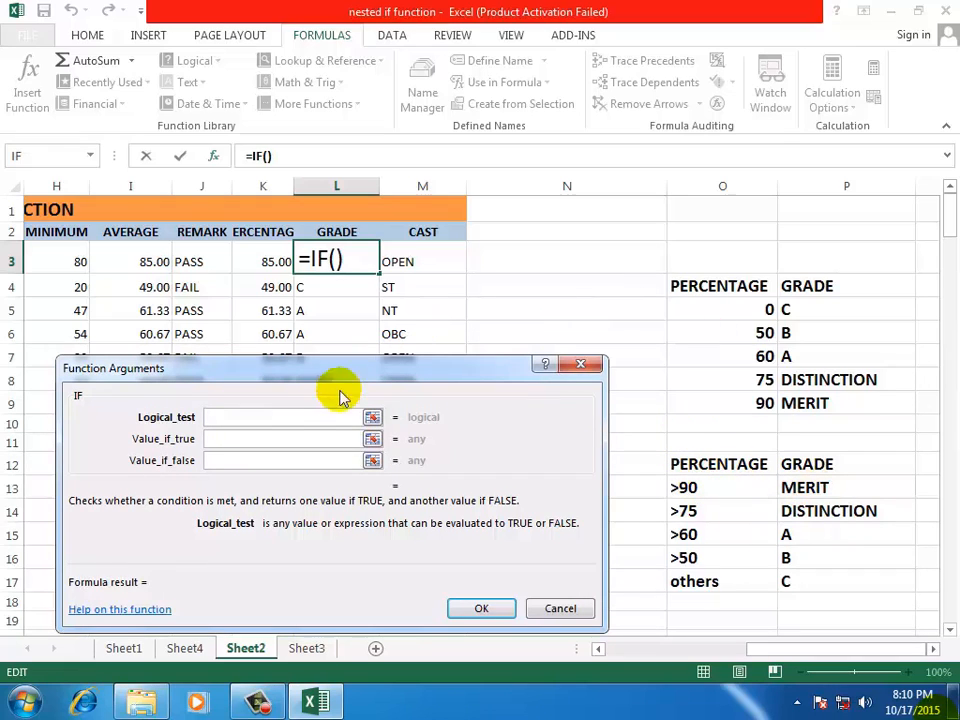
{"action": "left_click", "coordinate": [264, 257]}
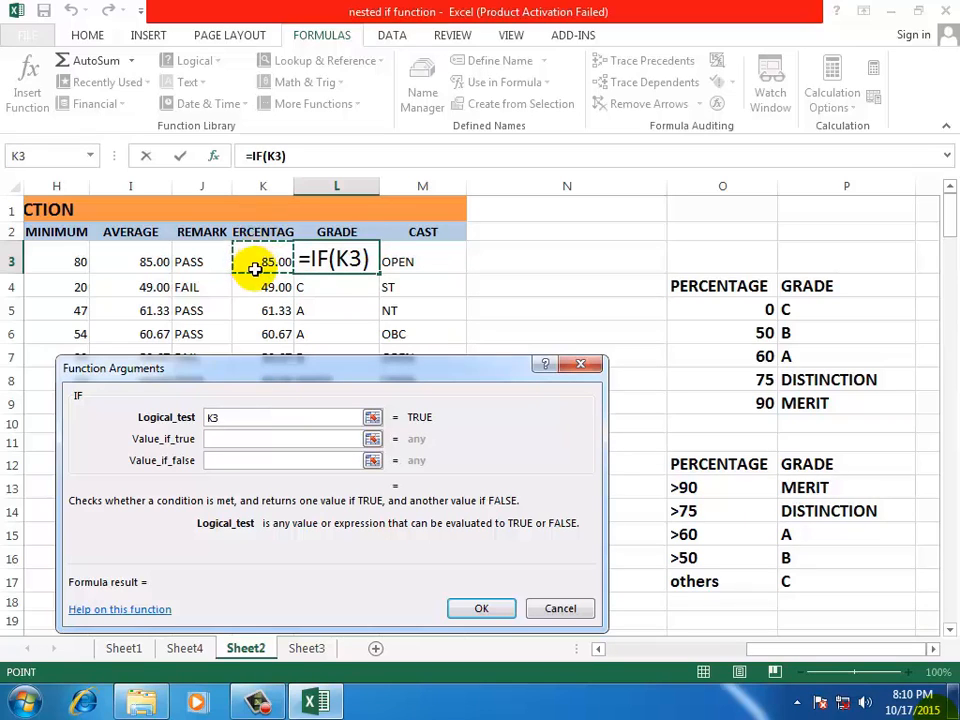
{"action": "type", "text": ">90"}
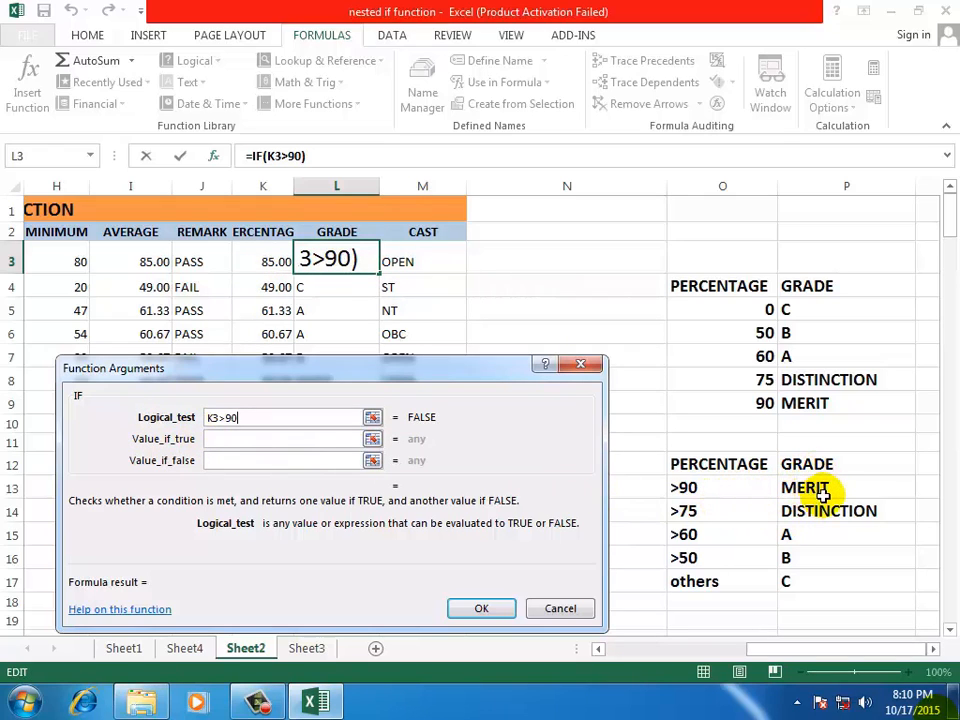
- Set the IF function's value if true to MEIRT
{"action": "left_click", "coordinate": [250, 438]}
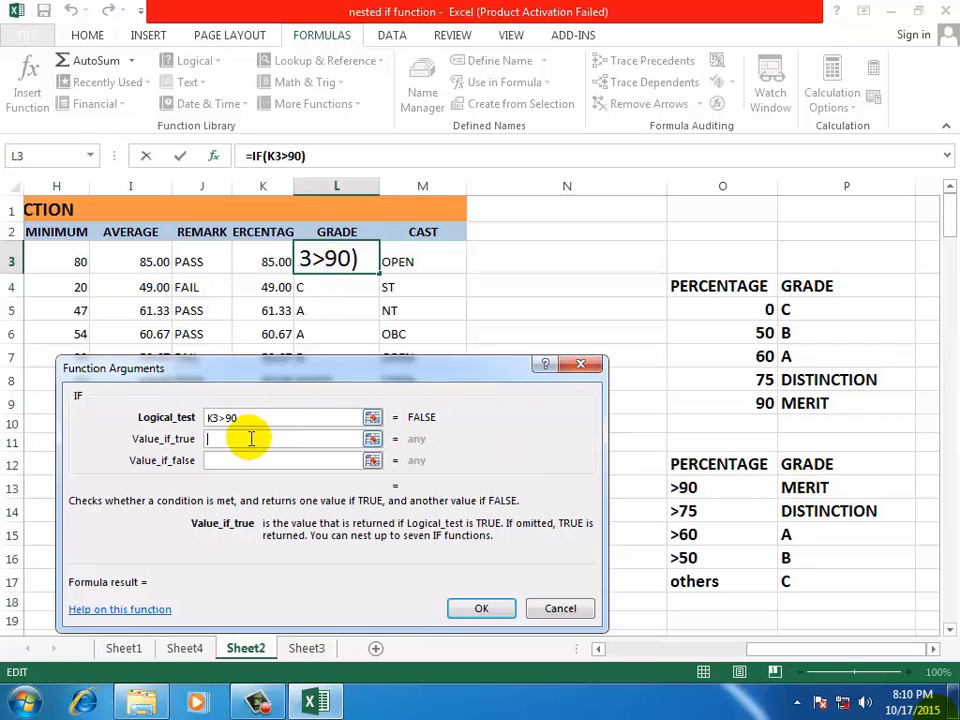
{"action": "type", "text": "ME"}
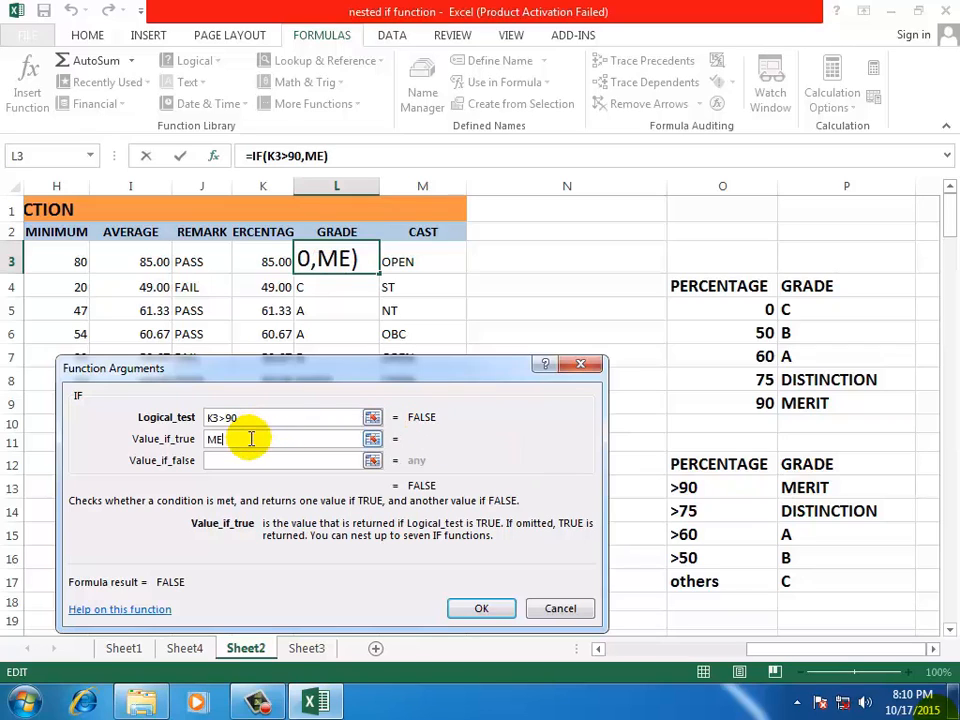
{"action": "type", "text": "IRT"}
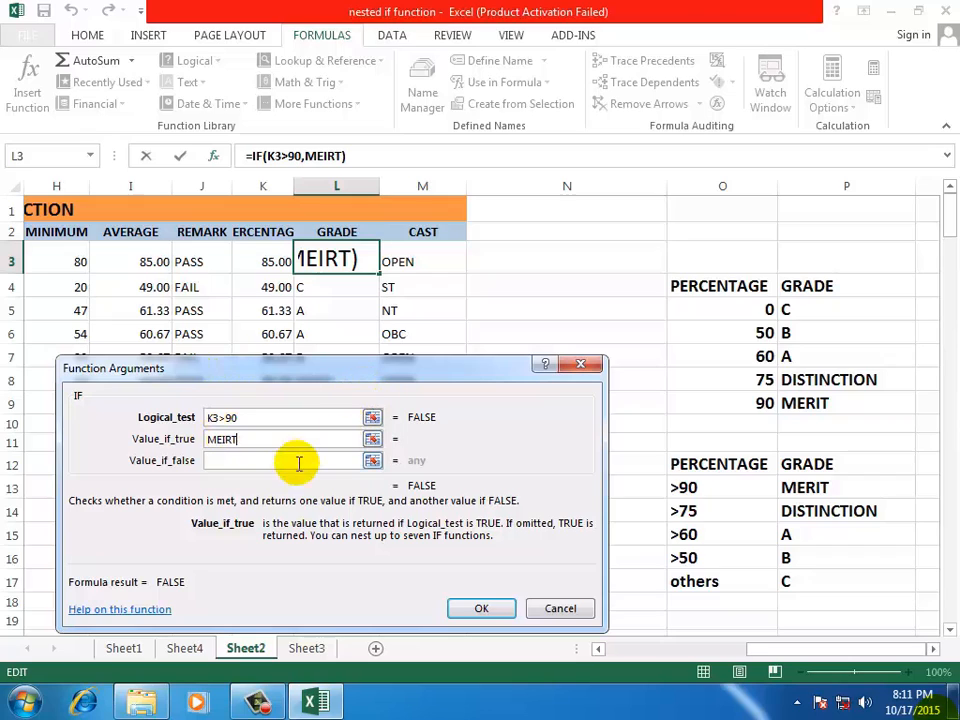
- Nest a second IF as the value if false, with the test K3>75 and DISTINCTION as its value if true
{"action": "left_click", "coordinate": [218, 460]}
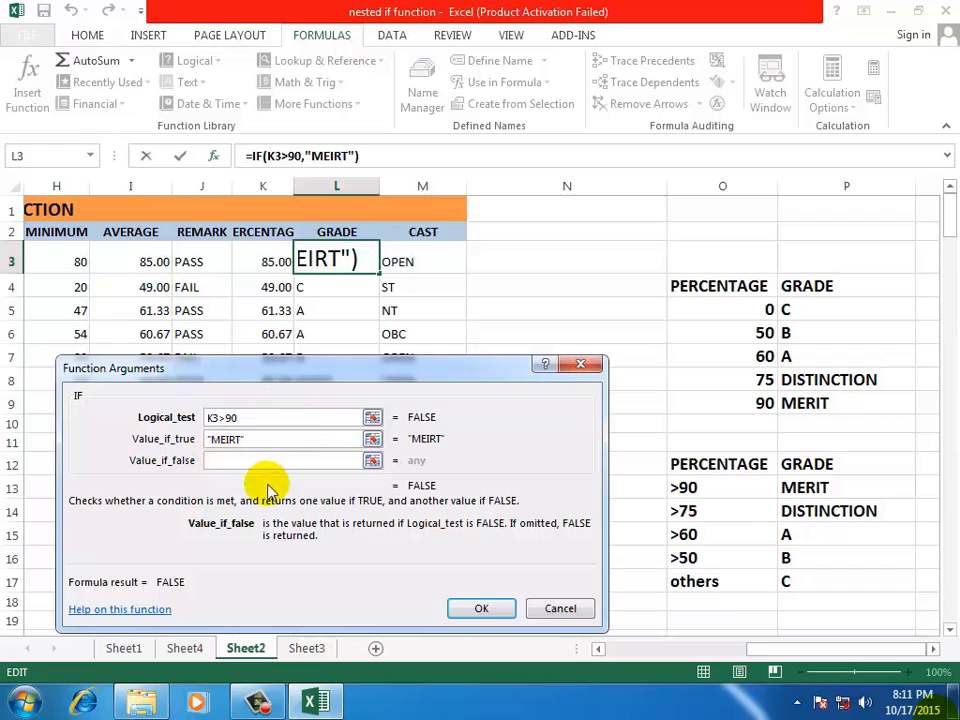
{"action": "left_click", "coordinate": [28, 160]}
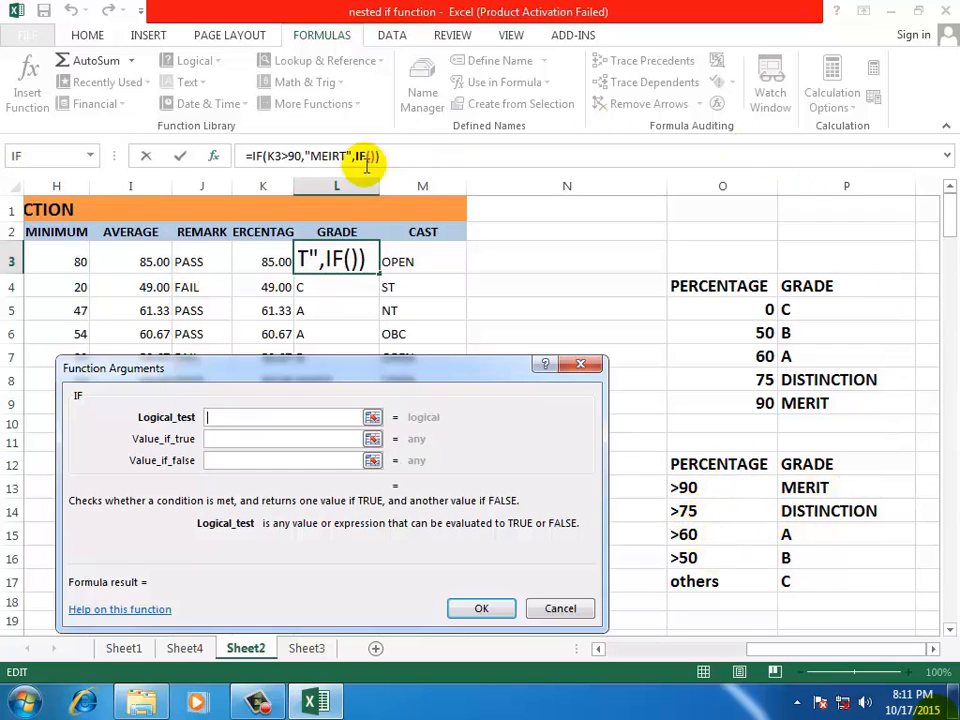
{"action": "left_click", "coordinate": [260, 259]}
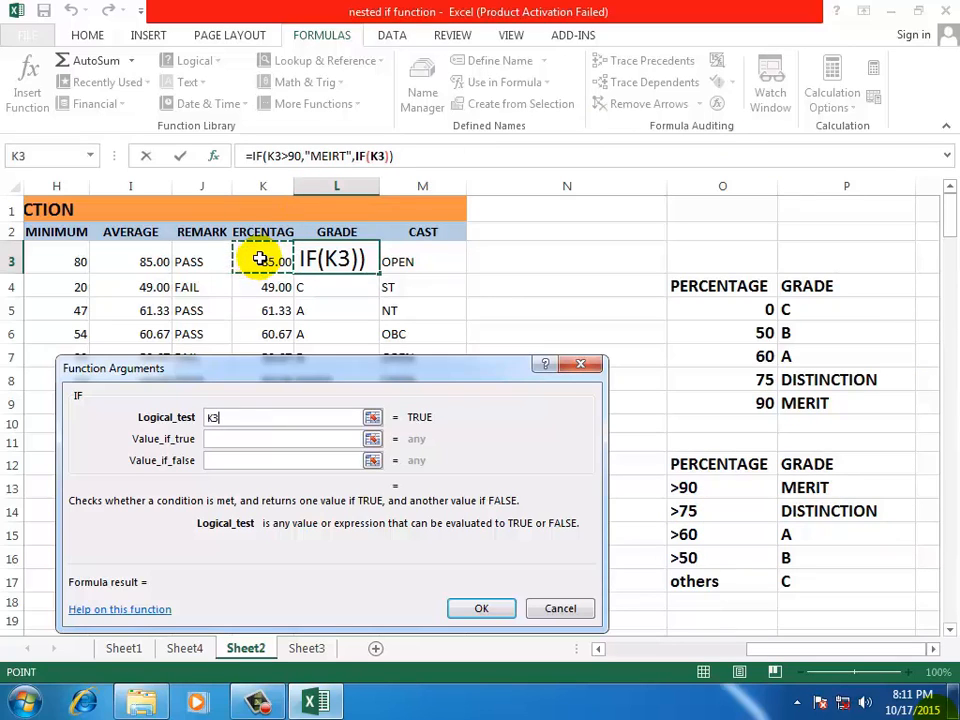
{"action": "type", "text": ">75"}
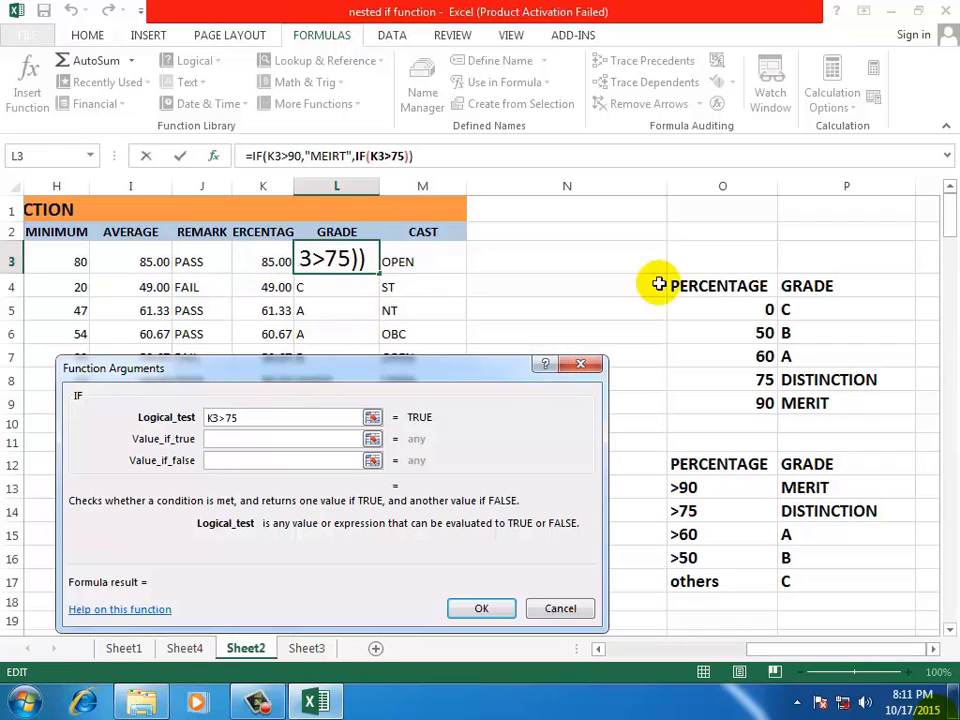
{"action": "left_click", "coordinate": [218, 439]}
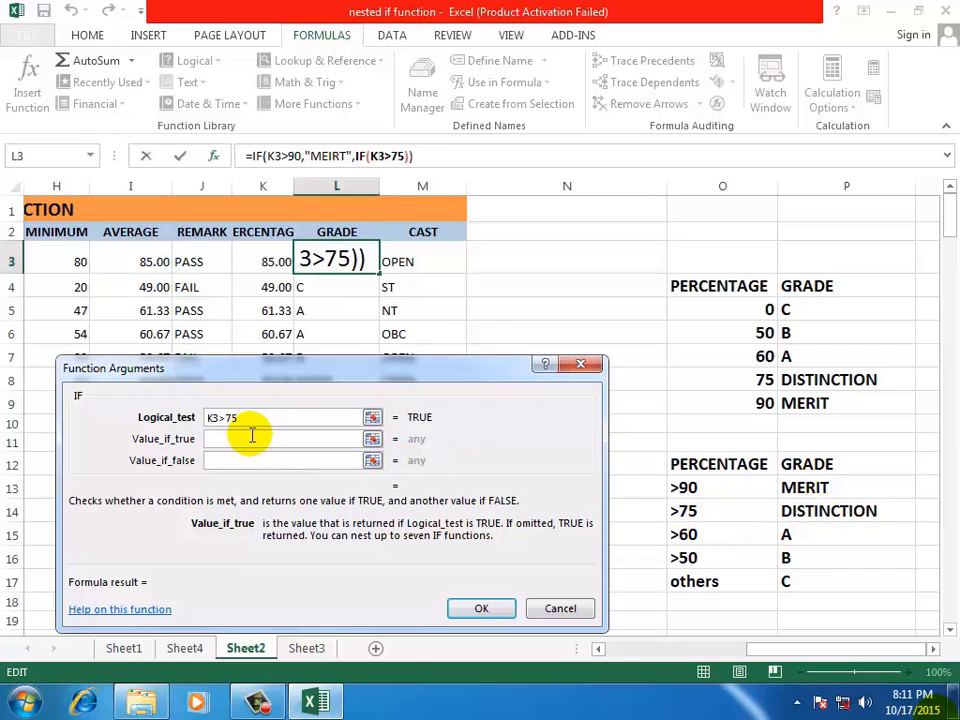
{"action": "left_click", "coordinate": [211, 441]}
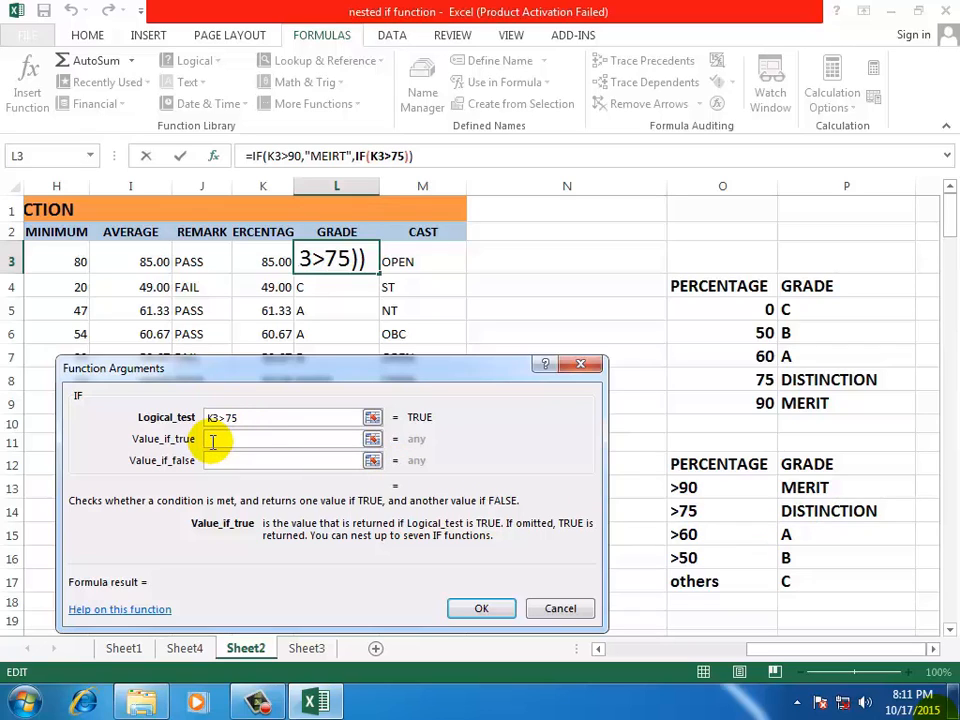
{"action": "type", "text": "D"}
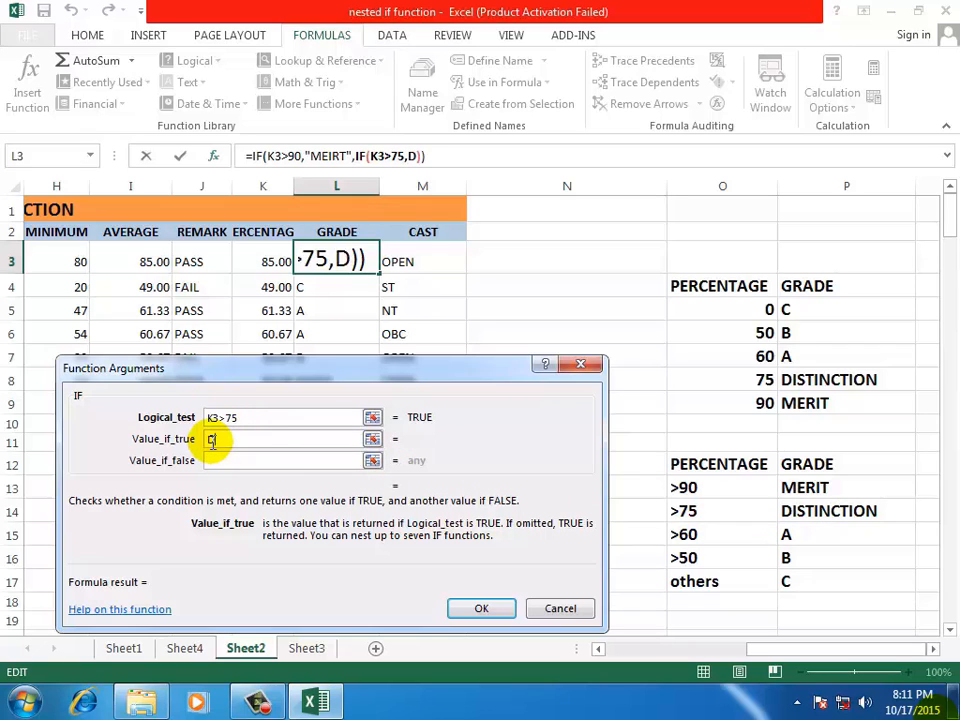
{"action": "type", "text": "ISTINCTION"}
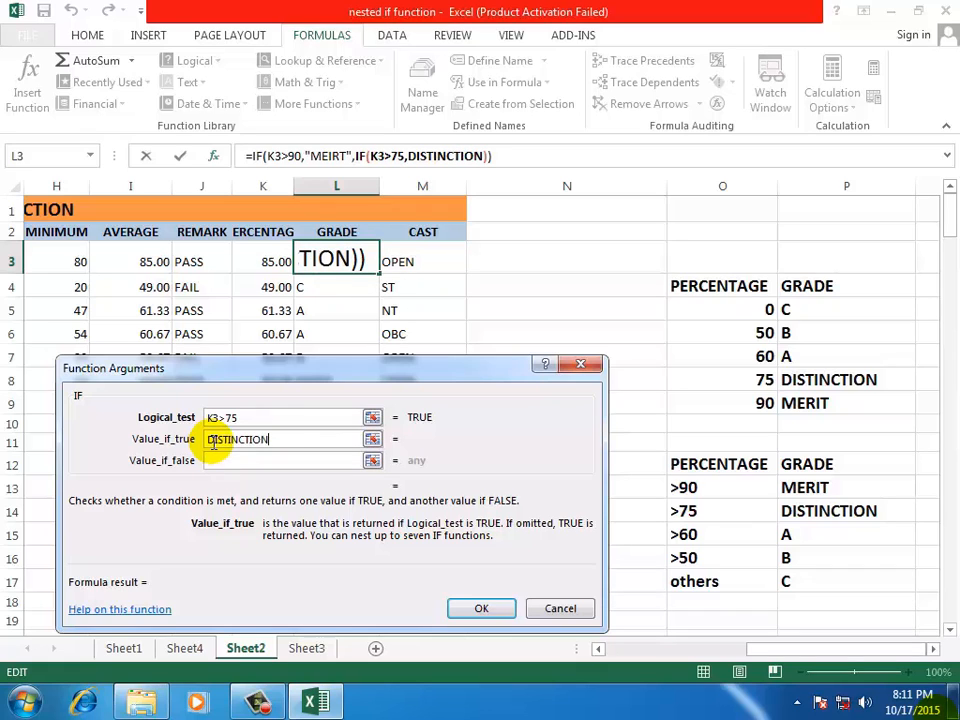
- Nest a third IF as the value if false, testing K3>60 and returning A if true
{"action": "left_click", "coordinate": [238, 461]}
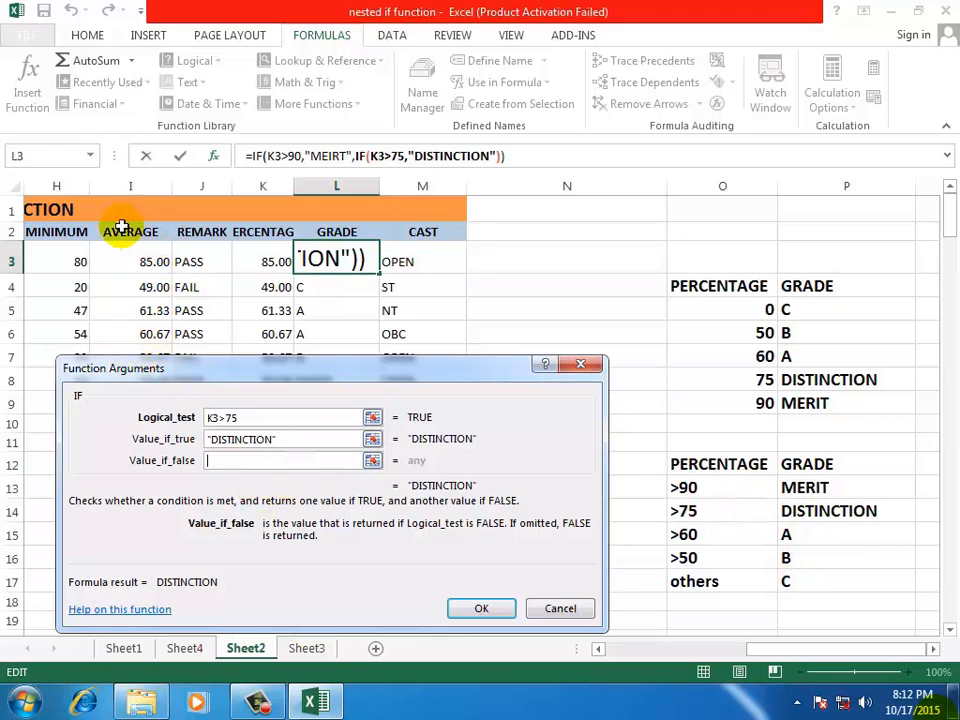
{"action": "left_click", "coordinate": [34, 157]}
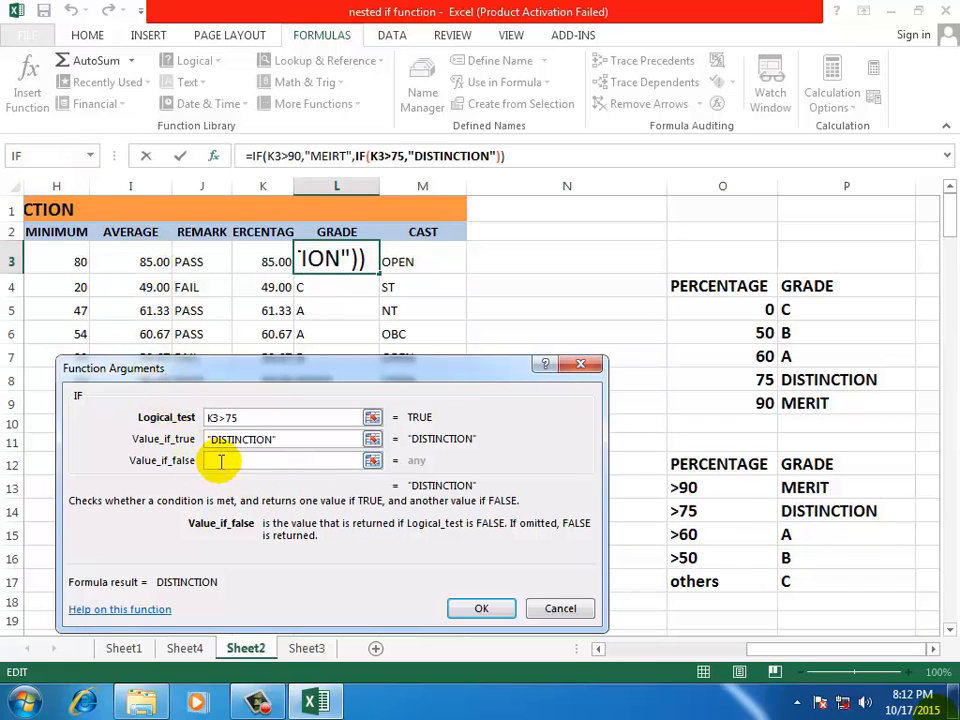
{"action": "left_click", "coordinate": [34, 157]}
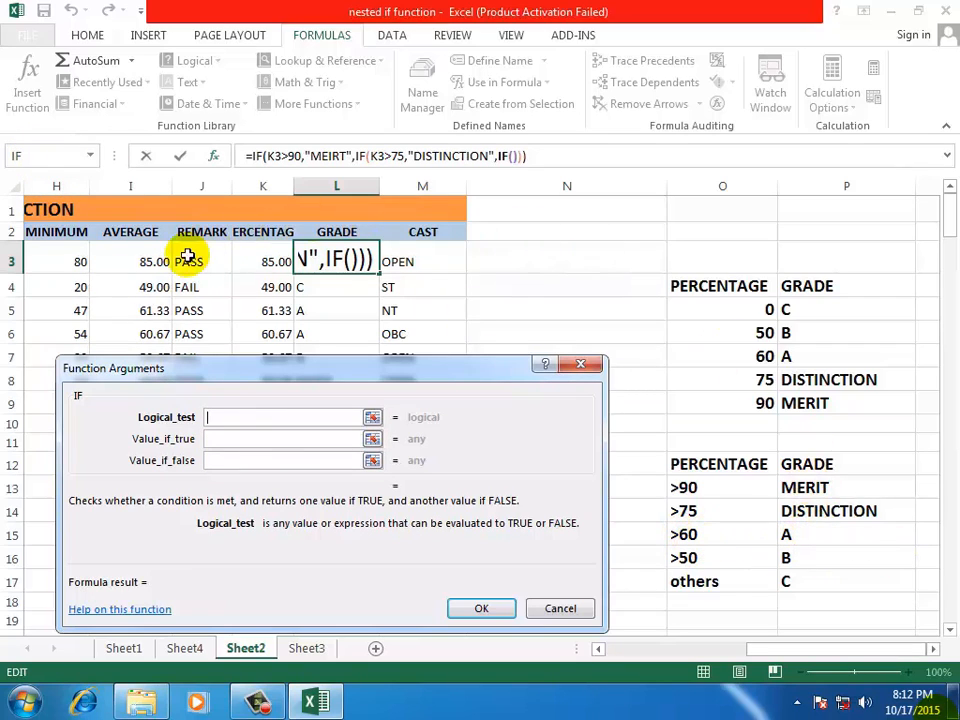
{"action": "left_click", "coordinate": [254, 257]}
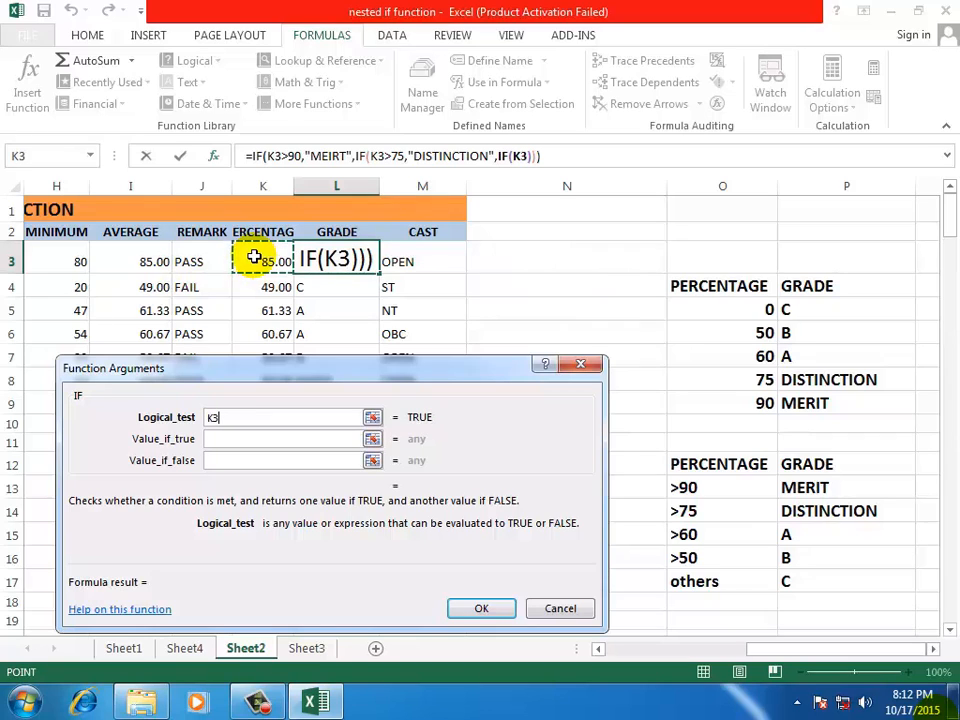
{"action": "type", "text": ">60"}
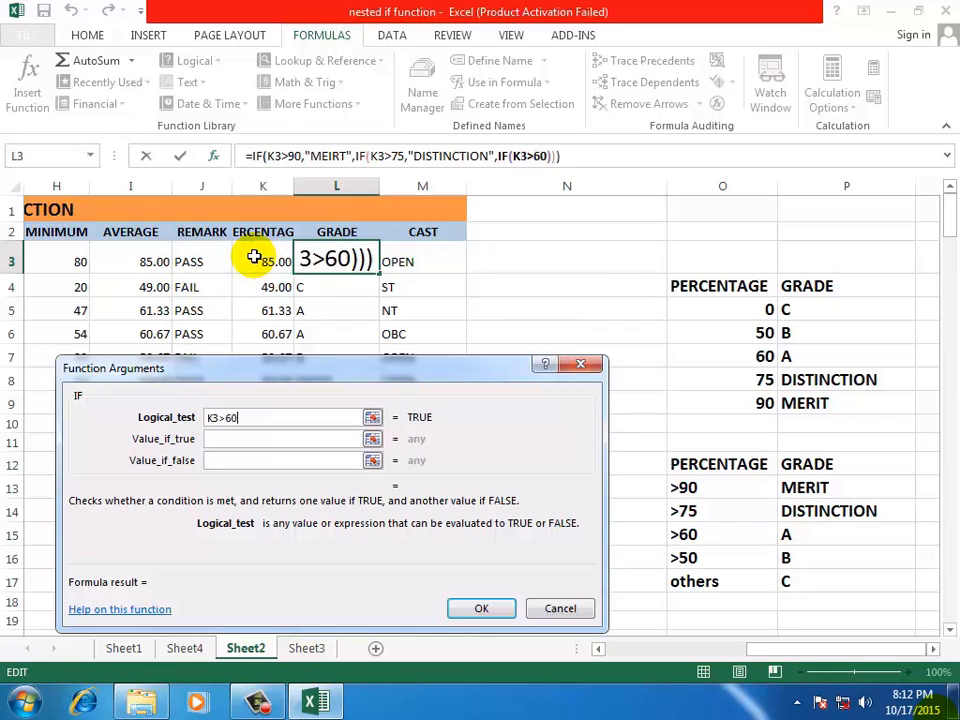
{"action": "left_click", "coordinate": [226, 440]}
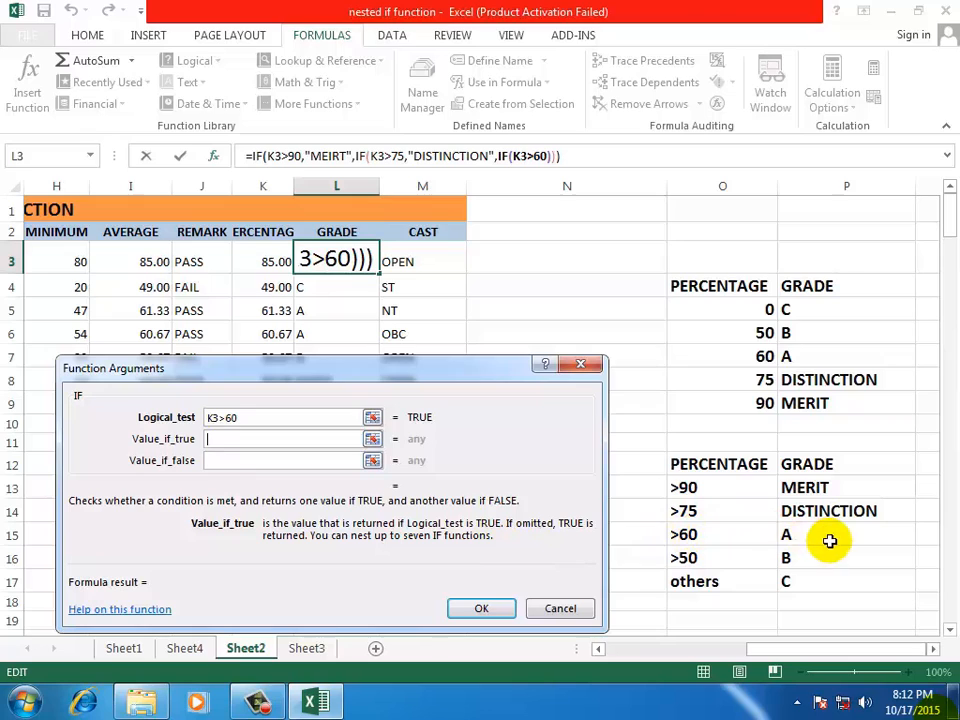
{"action": "type", "text": "A"}
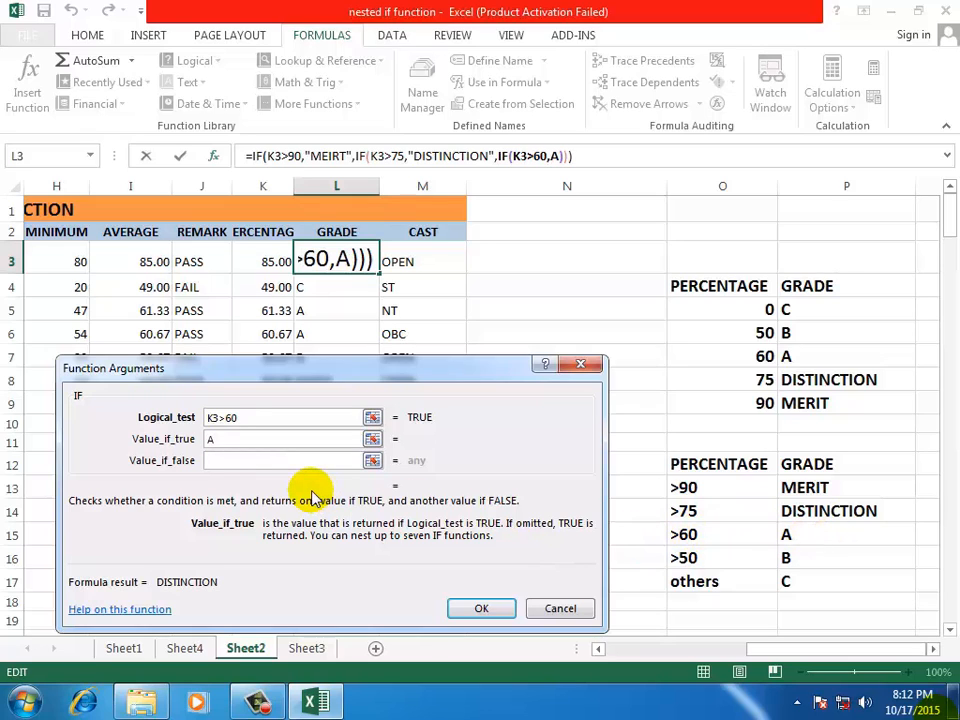
- Nest a fourth IF as the value if false, testing K3>50 and returning B if true, otherwise C
{"action": "key", "text": "Tab"}
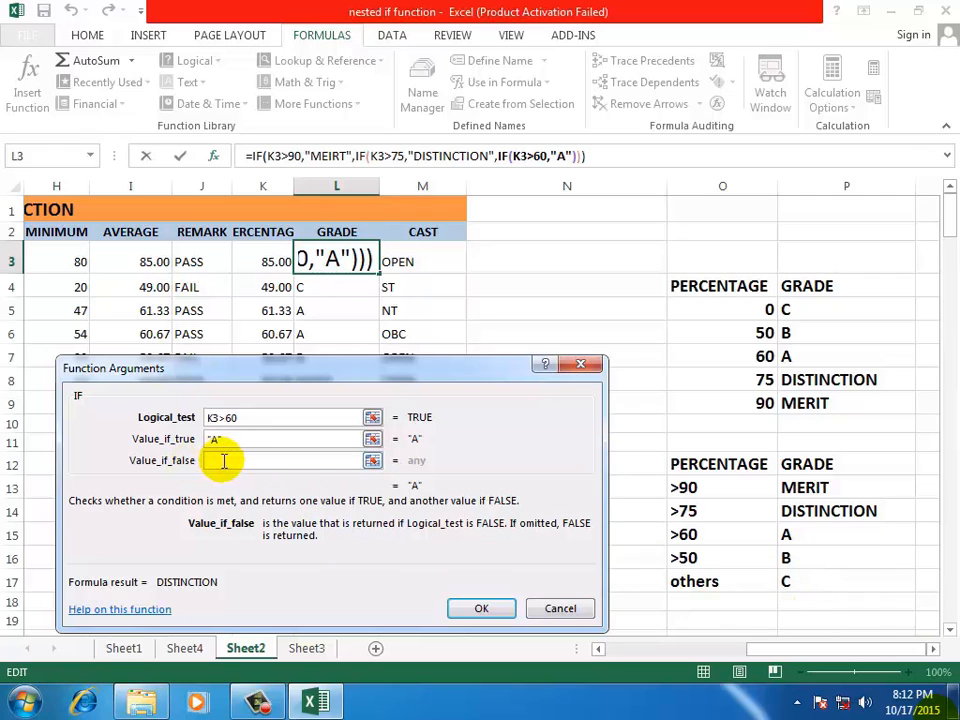
{"action": "left_click", "coordinate": [35, 158]}
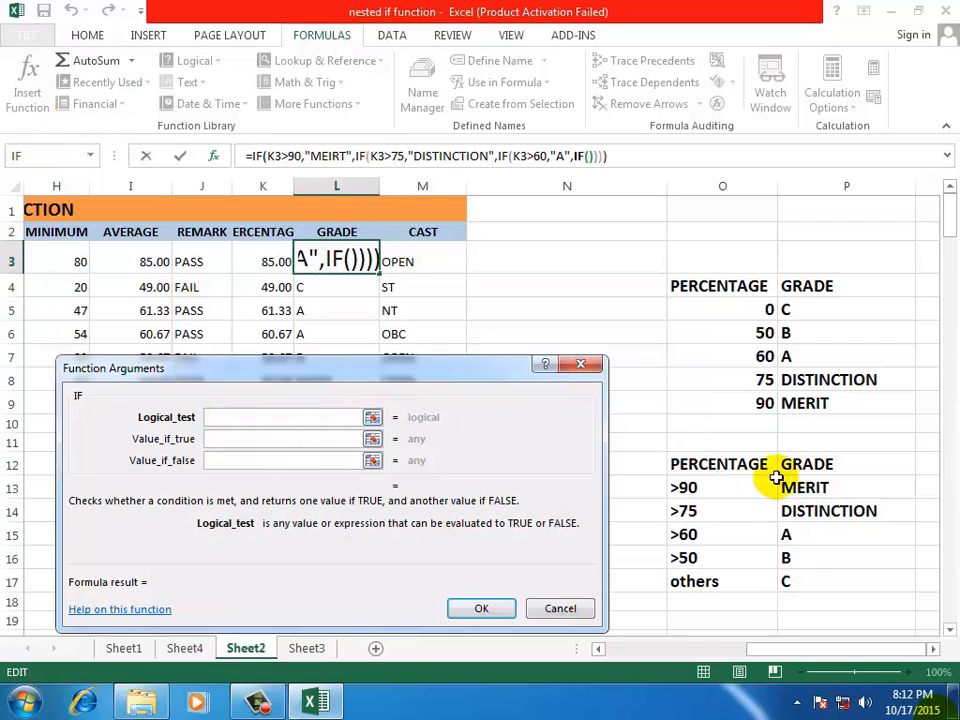
{"action": "left_click", "coordinate": [260, 261]}
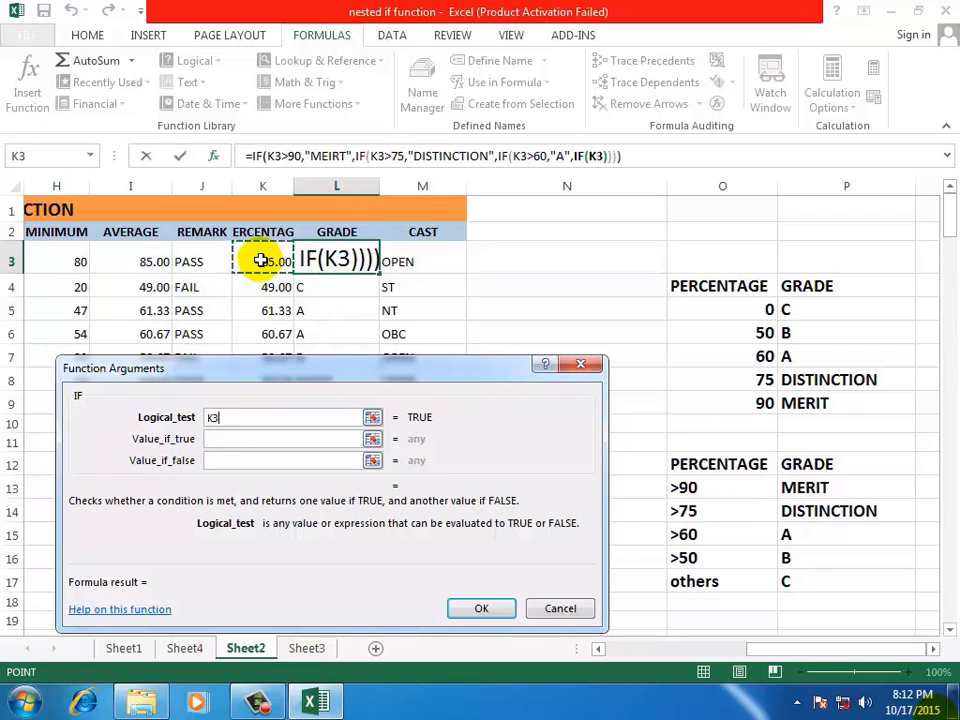
{"action": "type", "text": ">"}
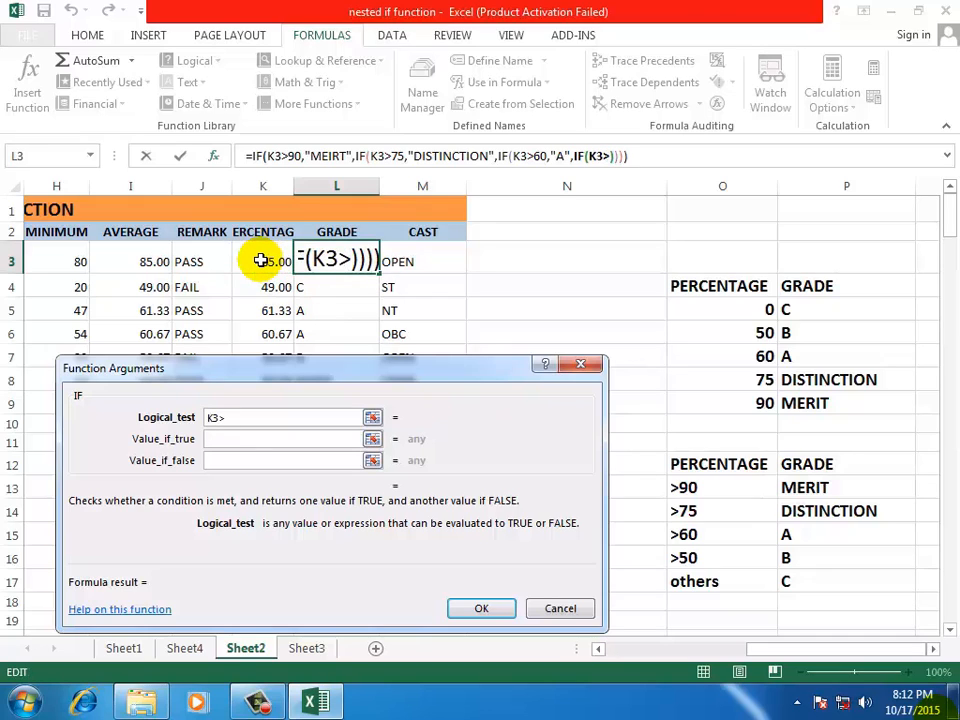
{"action": "type", "text": "50"}
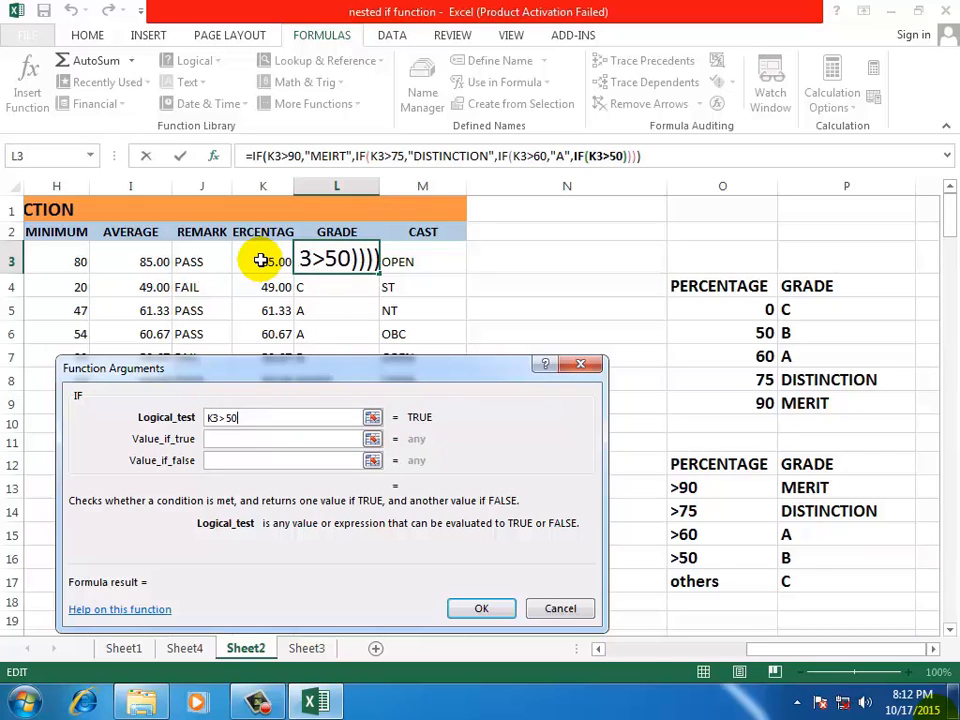
{"action": "key", "text": "Tab"}
{"action": "type", "text": "B"}
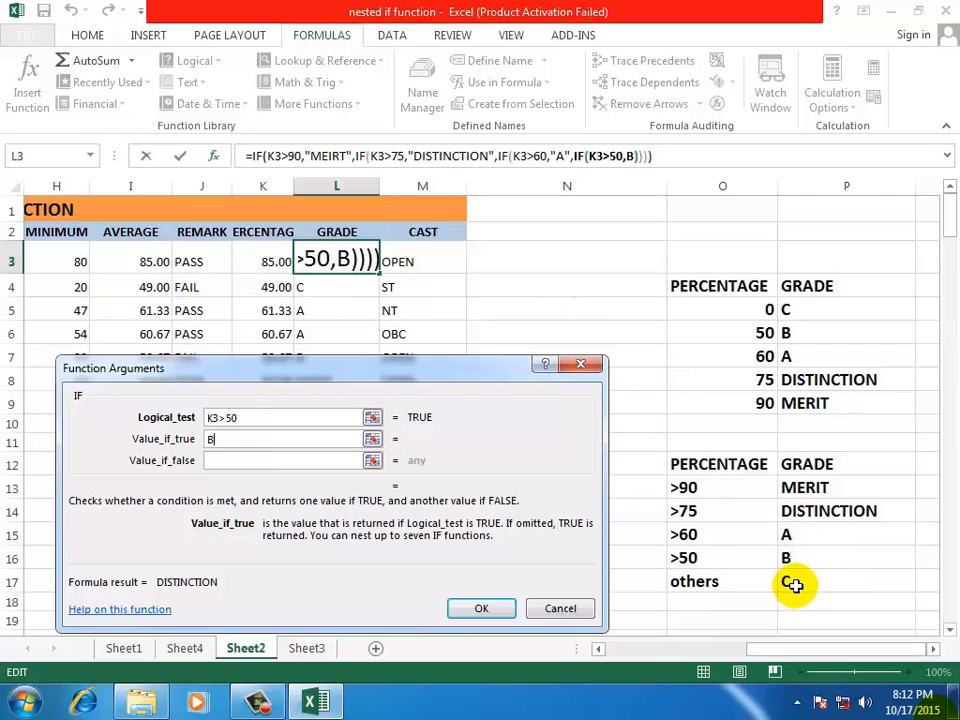
{"action": "left_click", "coordinate": [285, 461]}
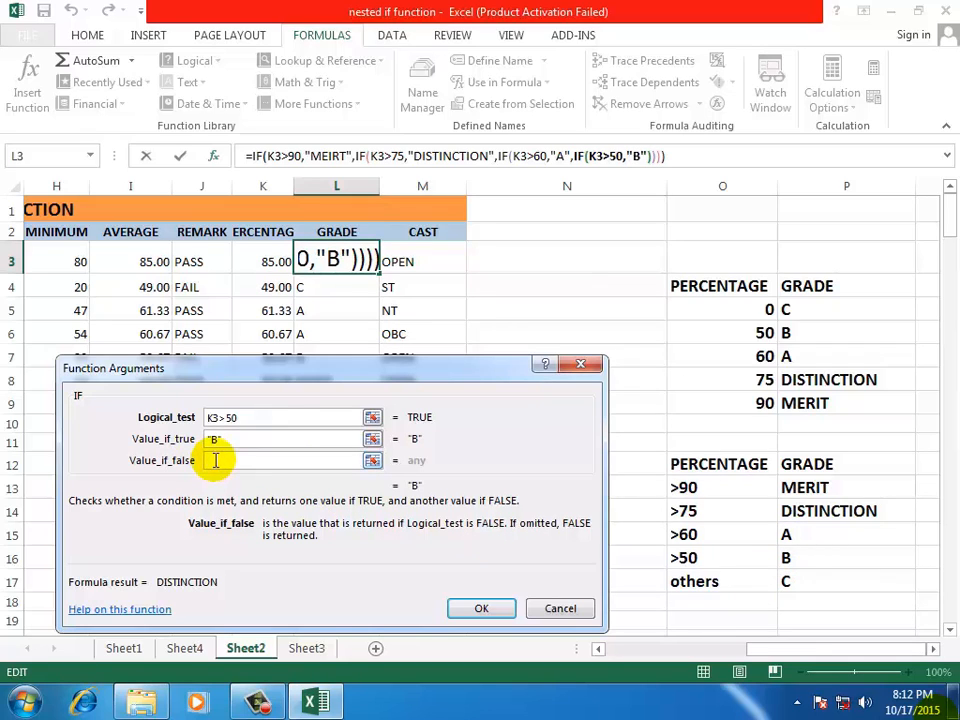
{"action": "type", "text": "C"}
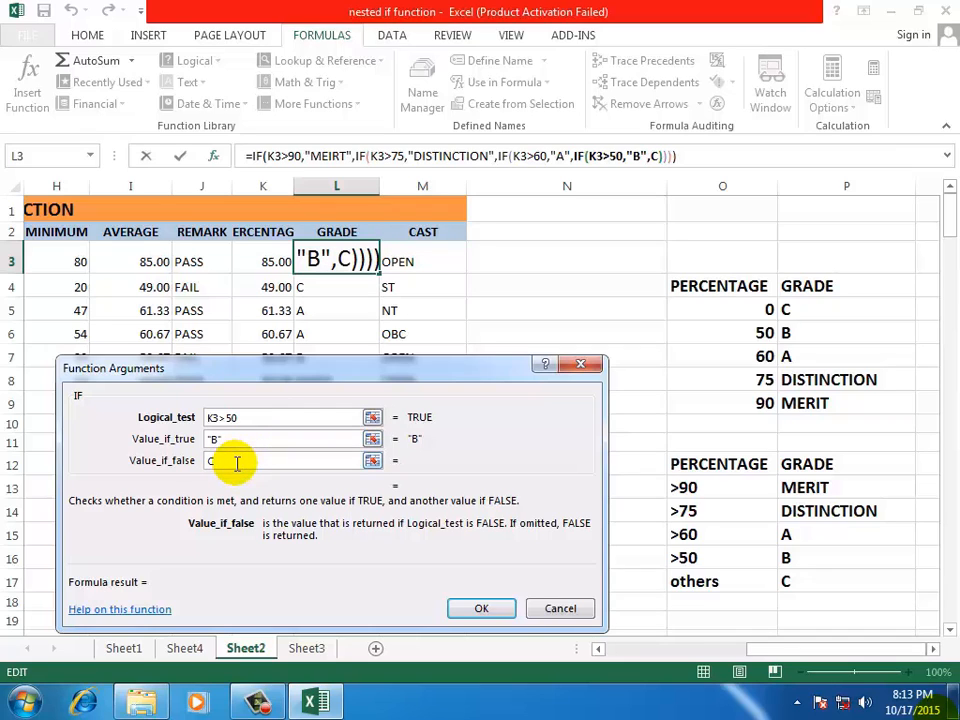
- Finish the nested IF formula in L3 and fill it down the GRADE column
{"action": "left_click", "coordinate": [242, 441]}
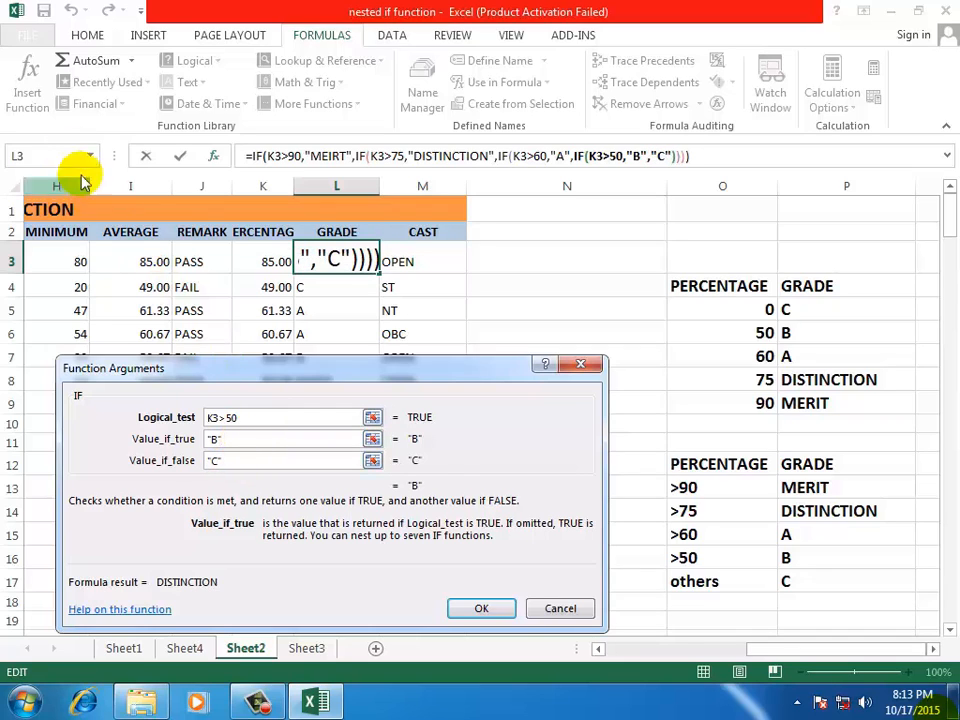
{"action": "left_click", "coordinate": [236, 460]}
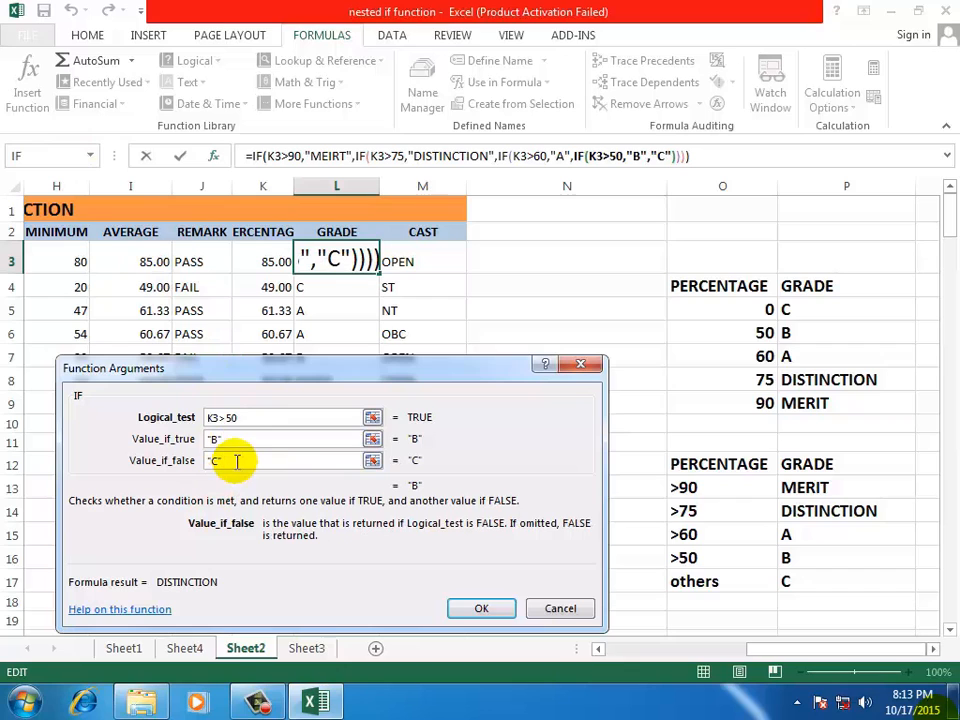
{"action": "left_click", "coordinate": [481, 609]}
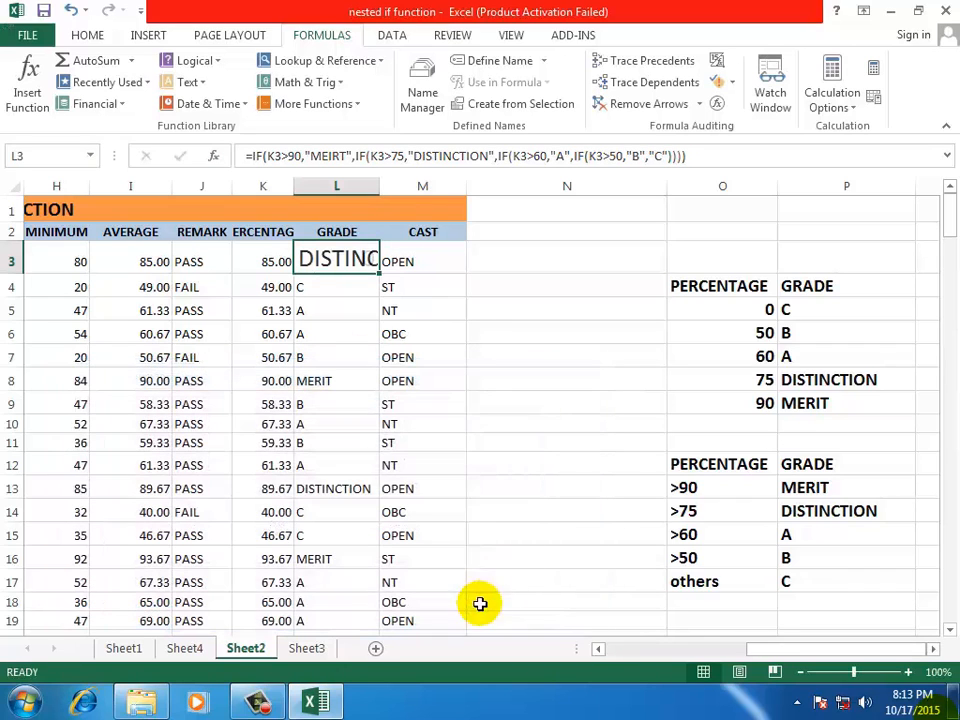
{"action": "double_click", "coordinate": [380, 272]}
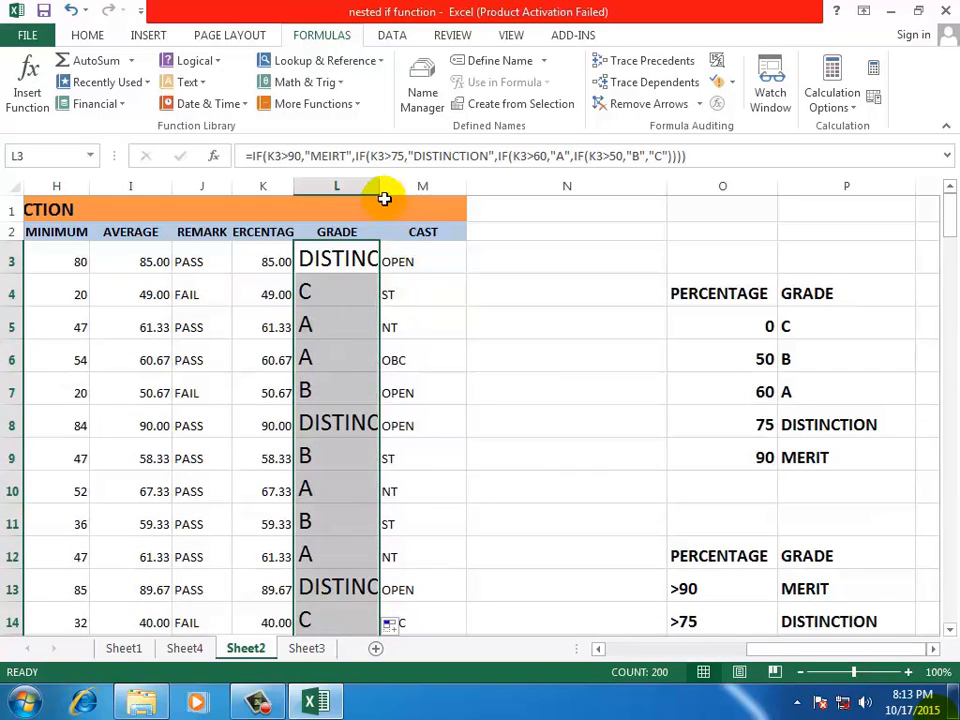
- Widen the GRADE column so the longer grade text fits
{"action": "left_click_drag", "start_coordinate": [383, 183], "coordinate": [420, 190]}
{"action": "left_click", "coordinate": [476, 294]}
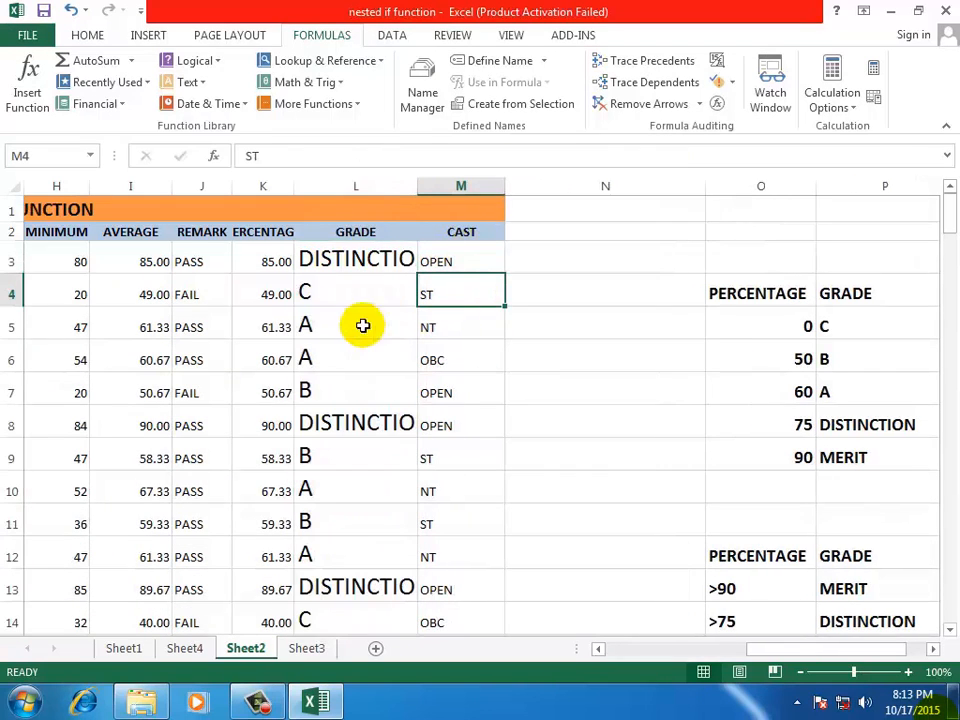
- Test the grade formula by temporarily setting the percentage in K4 to 95, and undo that entry
{"action": "left_click", "coordinate": [245, 290]}
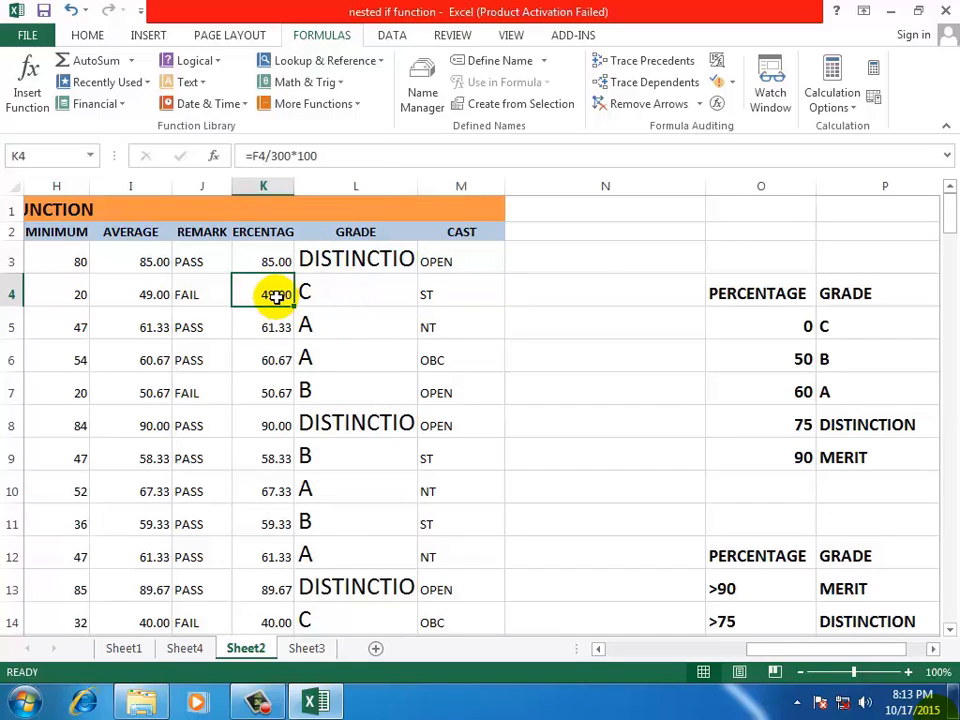
{"action": "type", "text": "95"}
{"action": "key", "text": "Return"}
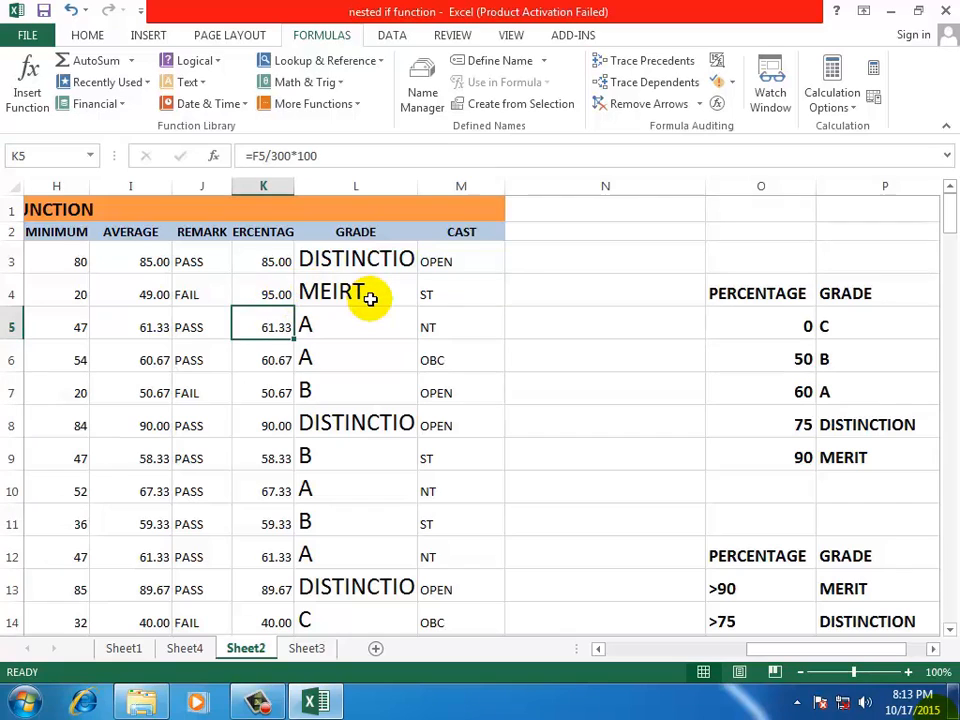
{"action": "key", "text": "ctrl+z"}
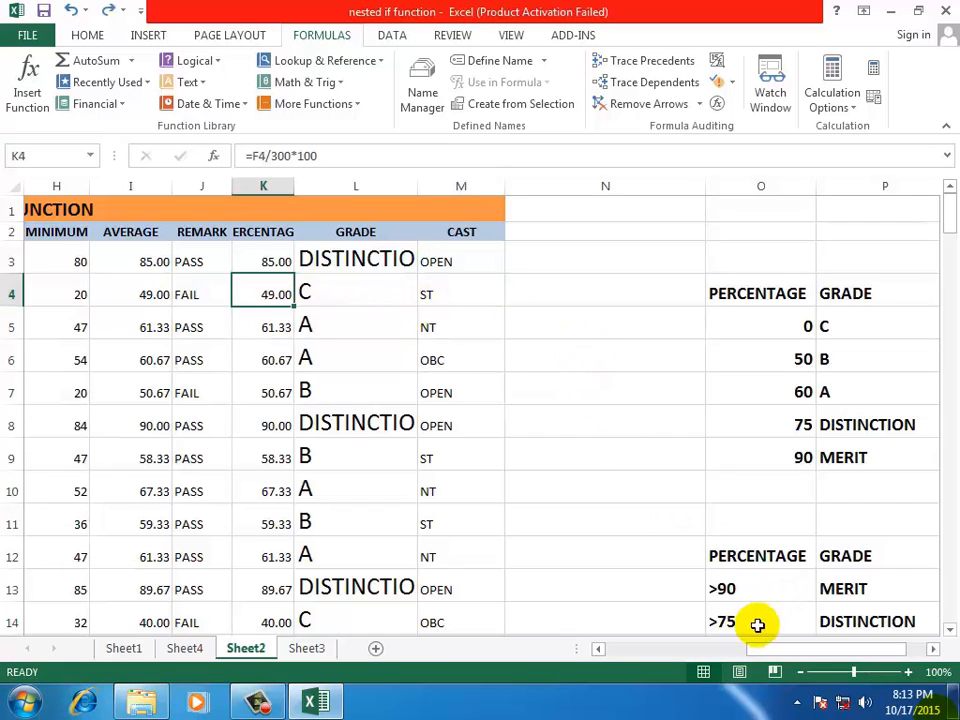
{"action": "left_click_drag", "start_coordinate": [858, 650], "coordinate": [880, 618]}
{"action": "mouse_move", "coordinate": [949, 222]}
{"action": "left_mouse_down"}
{"action": "mouse_move", "coordinate": [954, 266]}
{"action": "mouse_move", "coordinate": [953, 243]}
{"action": "left_mouse_up"}
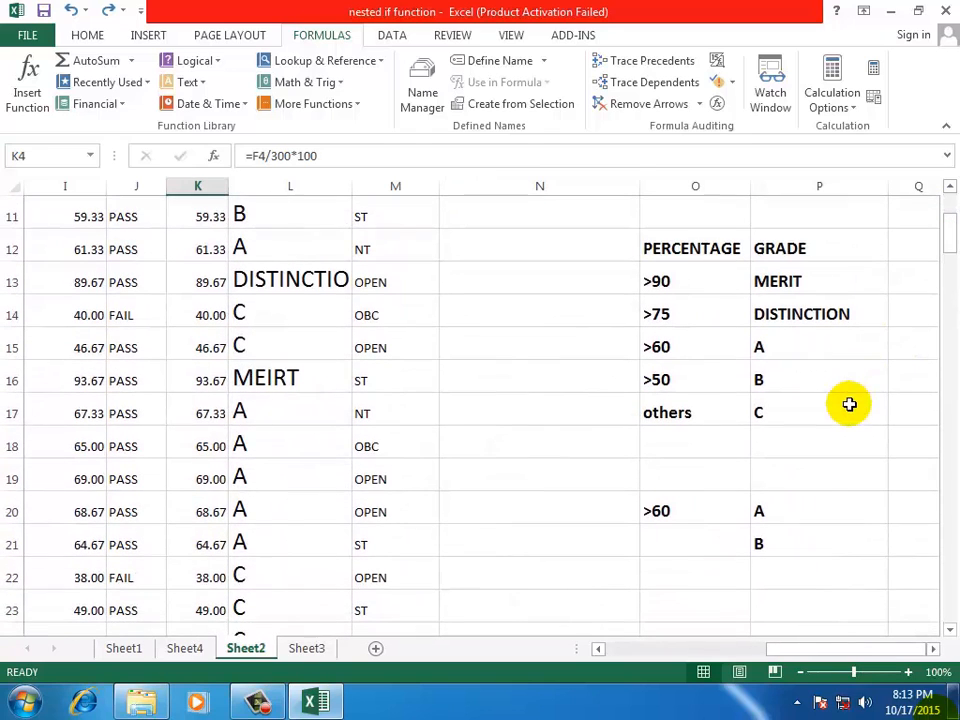
{"action": "left_click", "coordinate": [849, 404]}
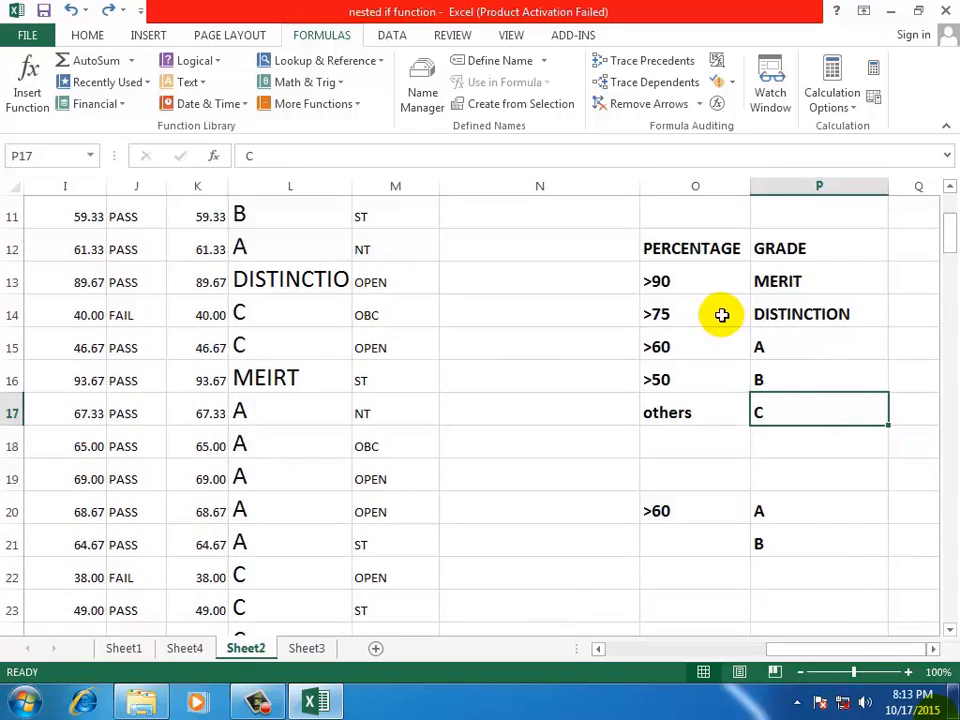
{"action": "left_click", "coordinate": [258, 703]}
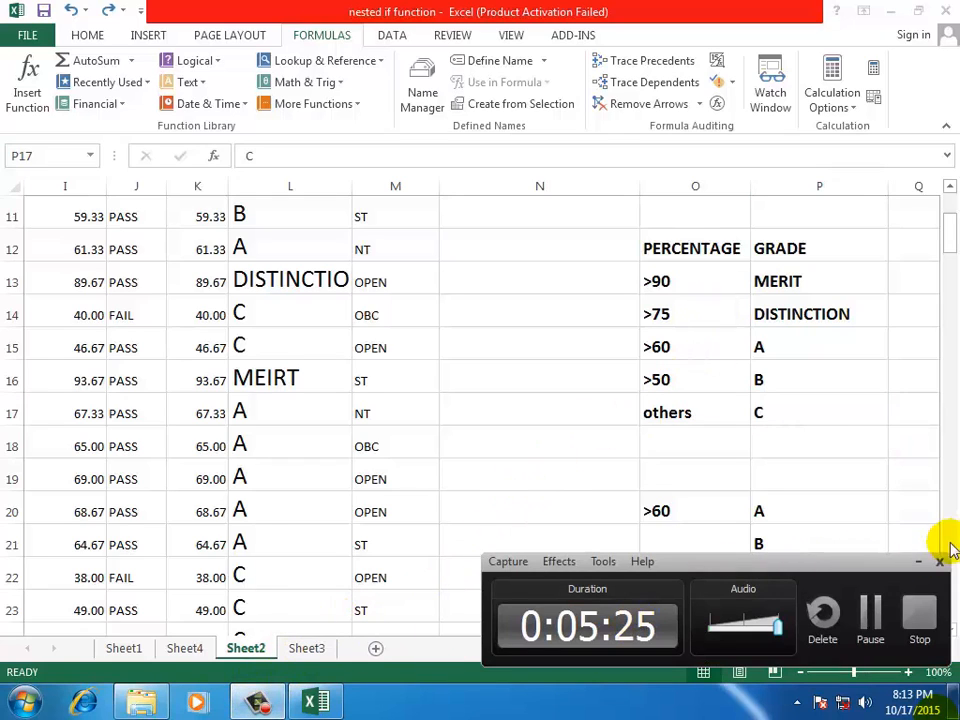
{"action": "left_click", "coordinate": [919, 561]}
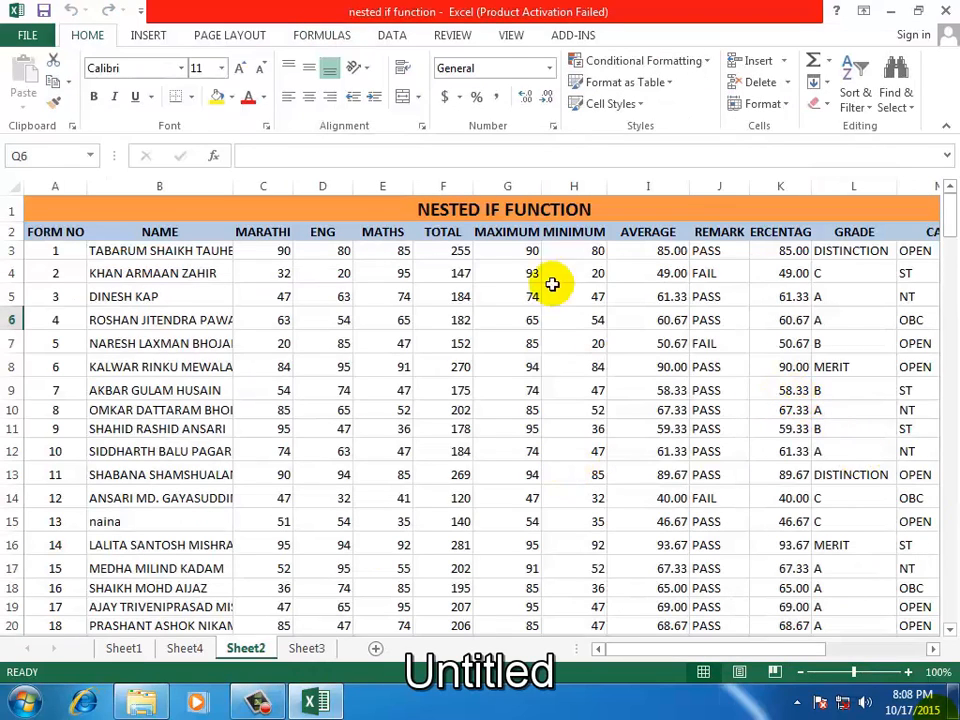
{"action": "left_click", "coordinate": [469, 205]}
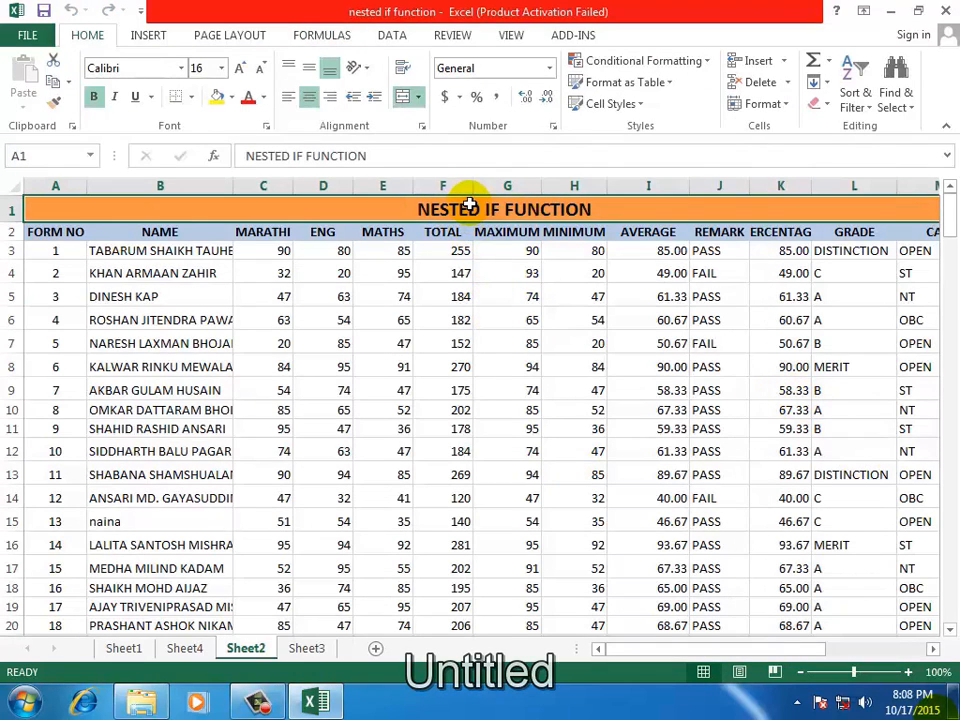